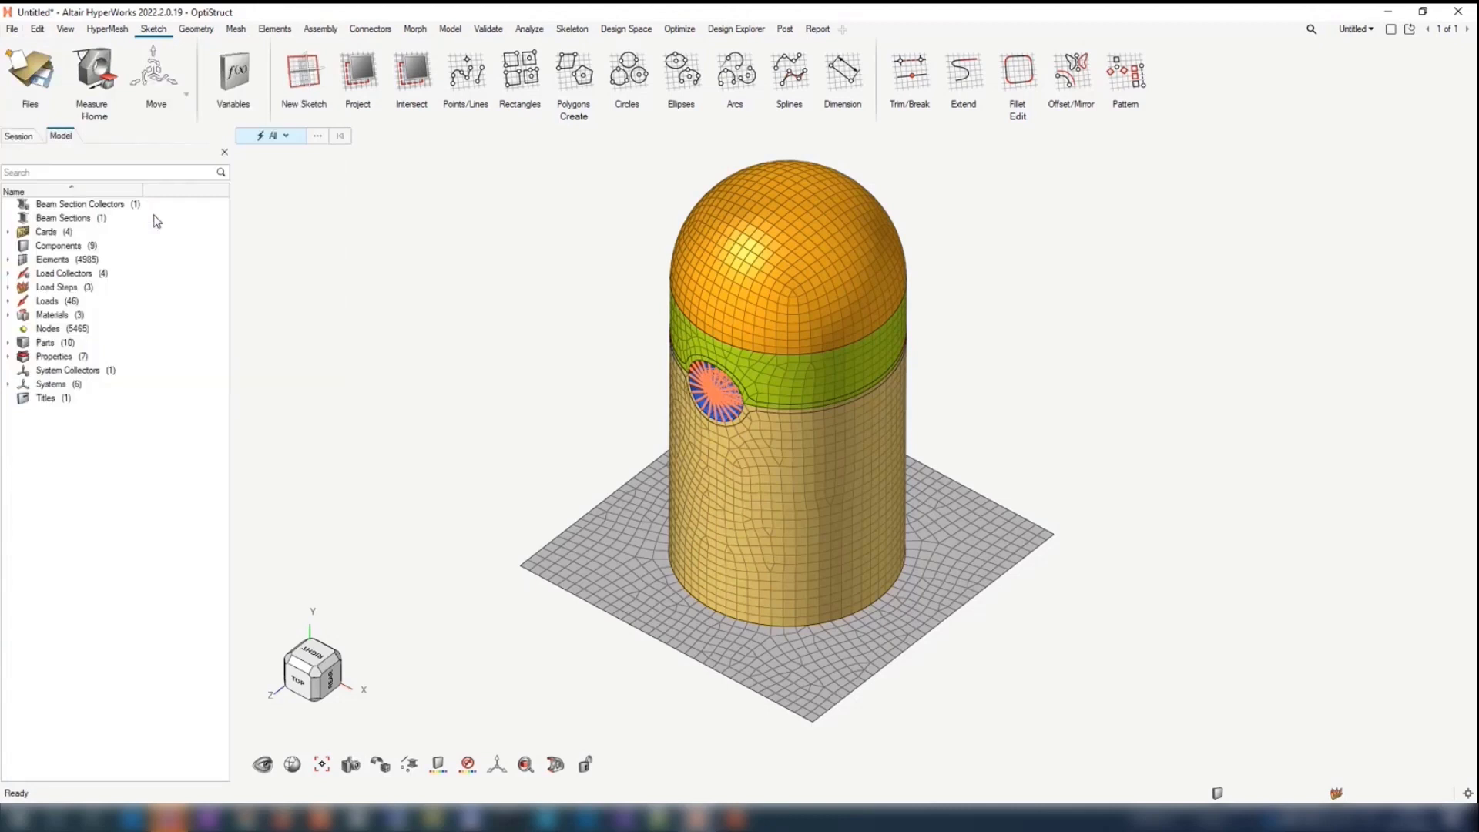
Step: Import the HyperMesh result file bullet.res, dismiss the import notice and widen the results browser to show the ID columns
click(902, 478)
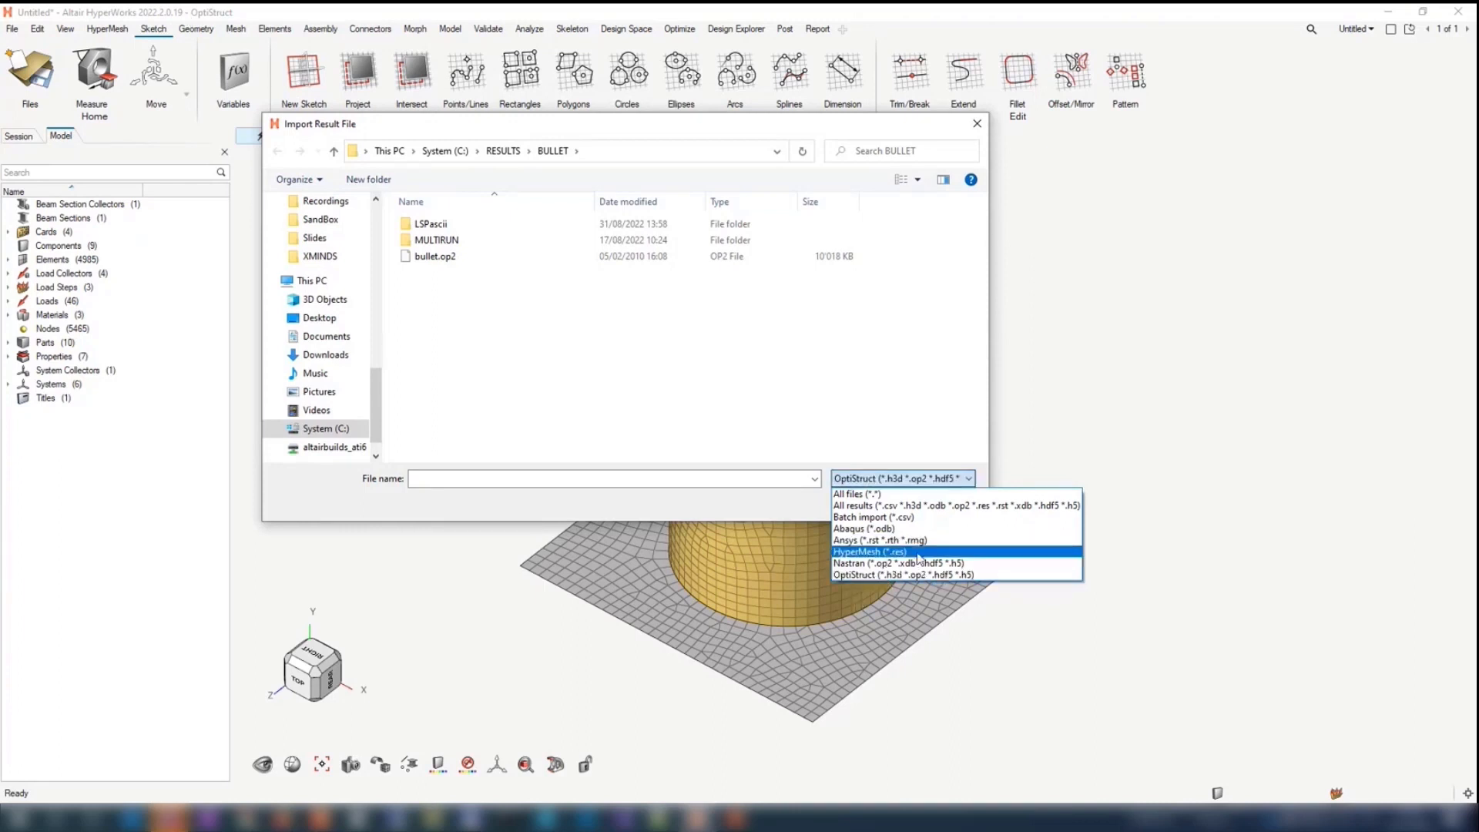
click(918, 553)
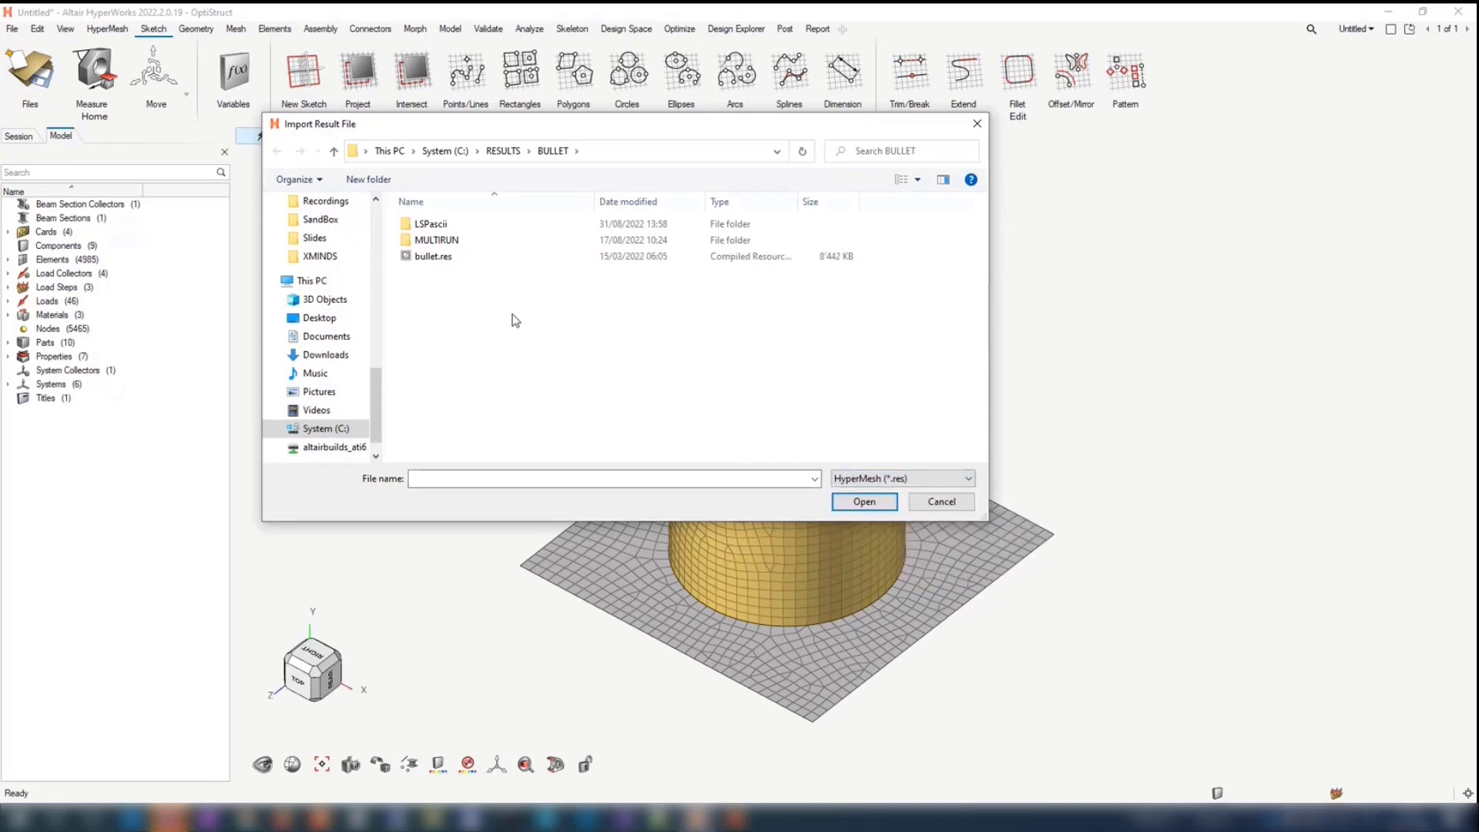
click(435, 257)
click(855, 502)
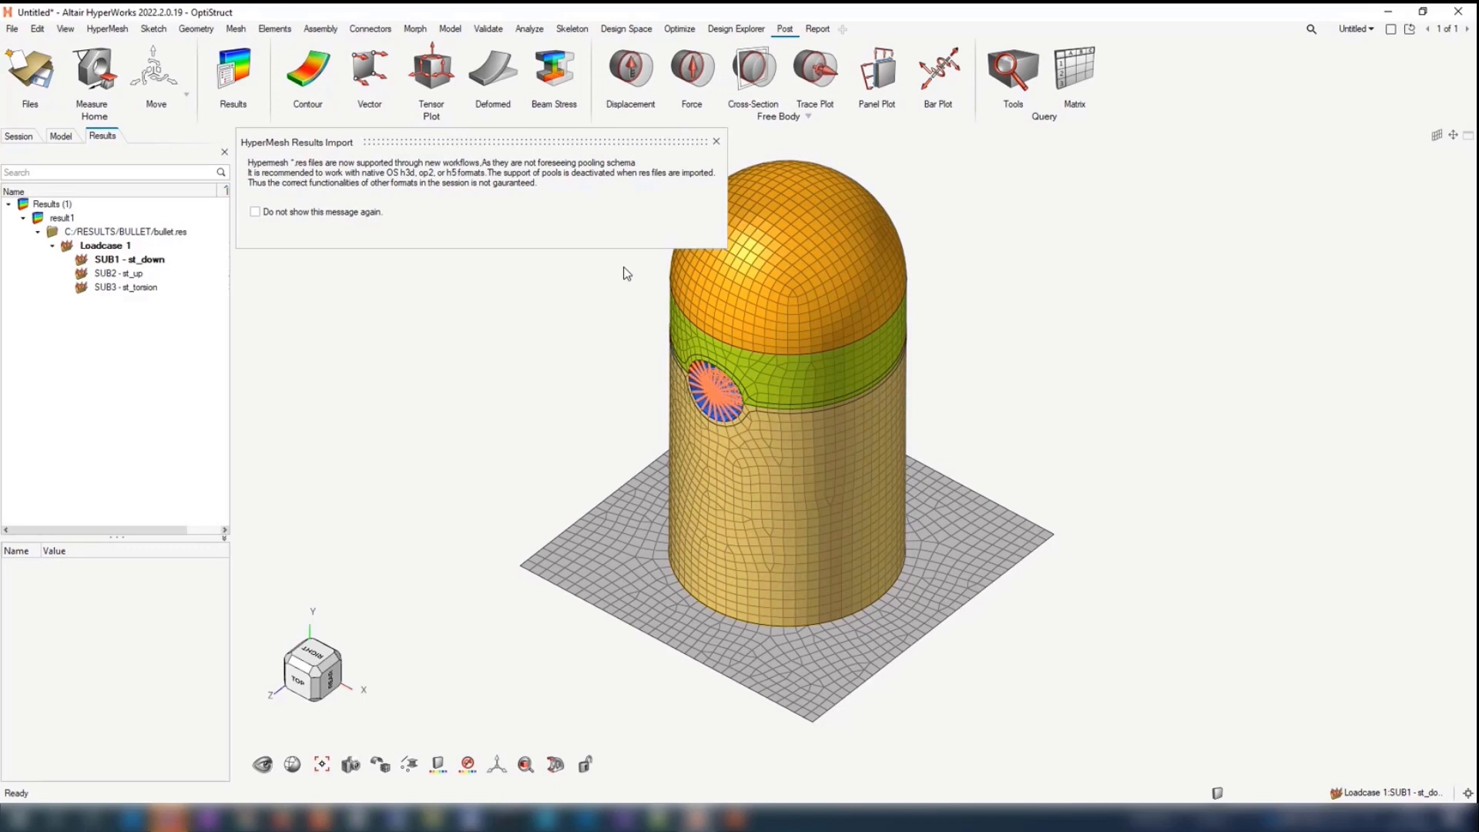
click(716, 141)
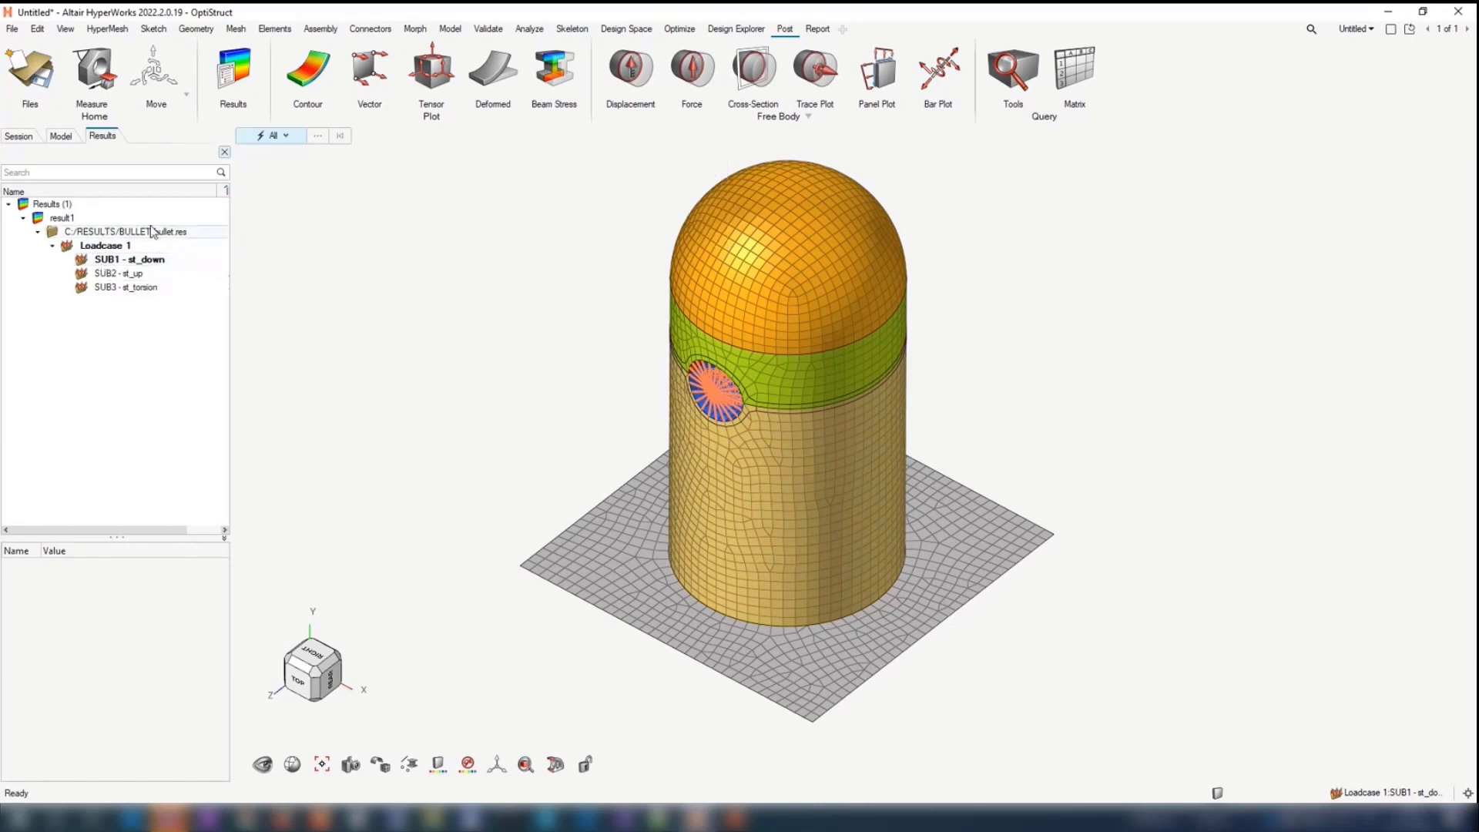
drag(230, 241, 396, 241)
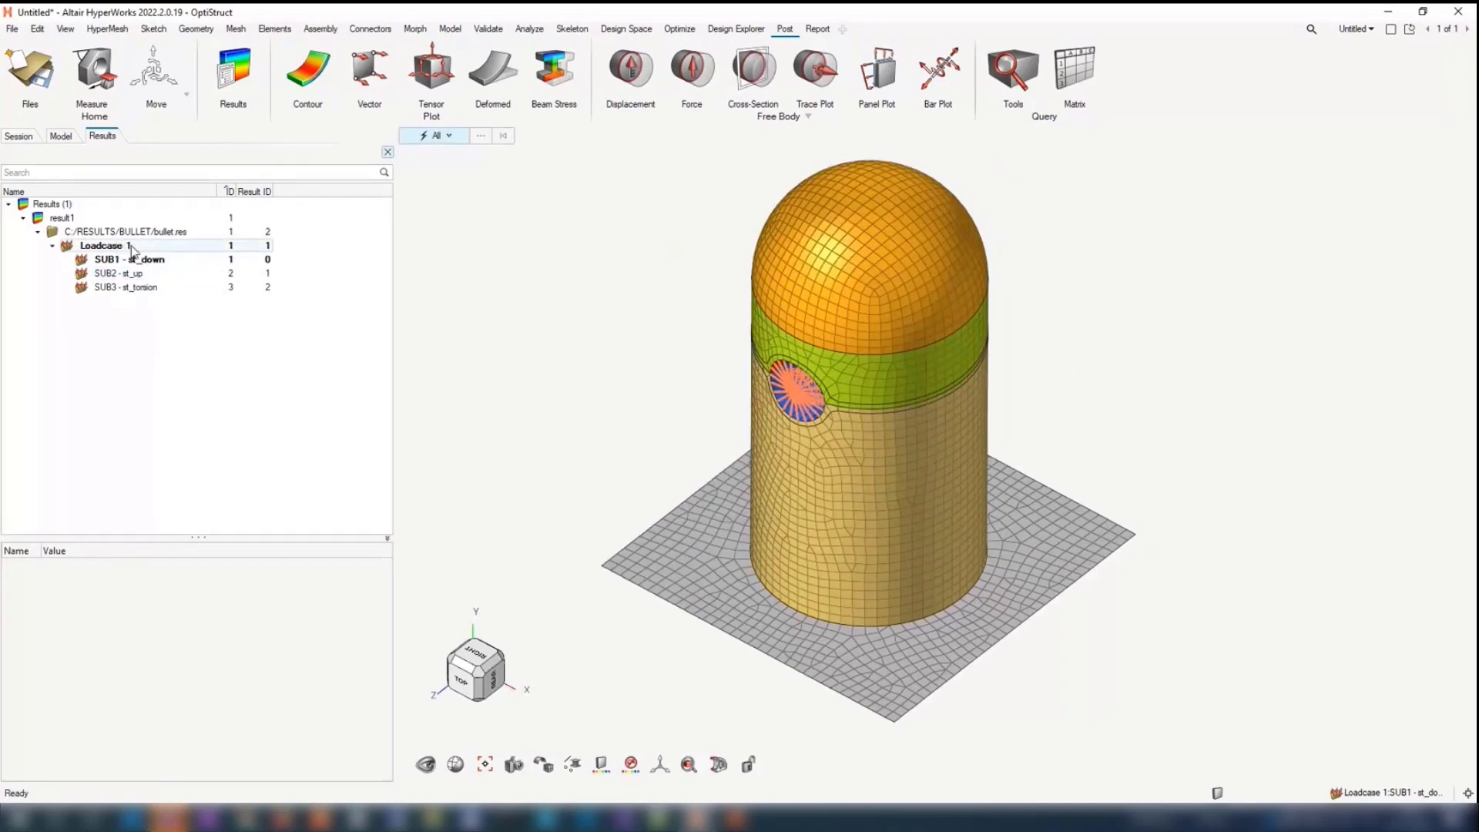
Step: Create and plot a displacement magnitude contour named DISP, and select it in the results browser
click(290, 61)
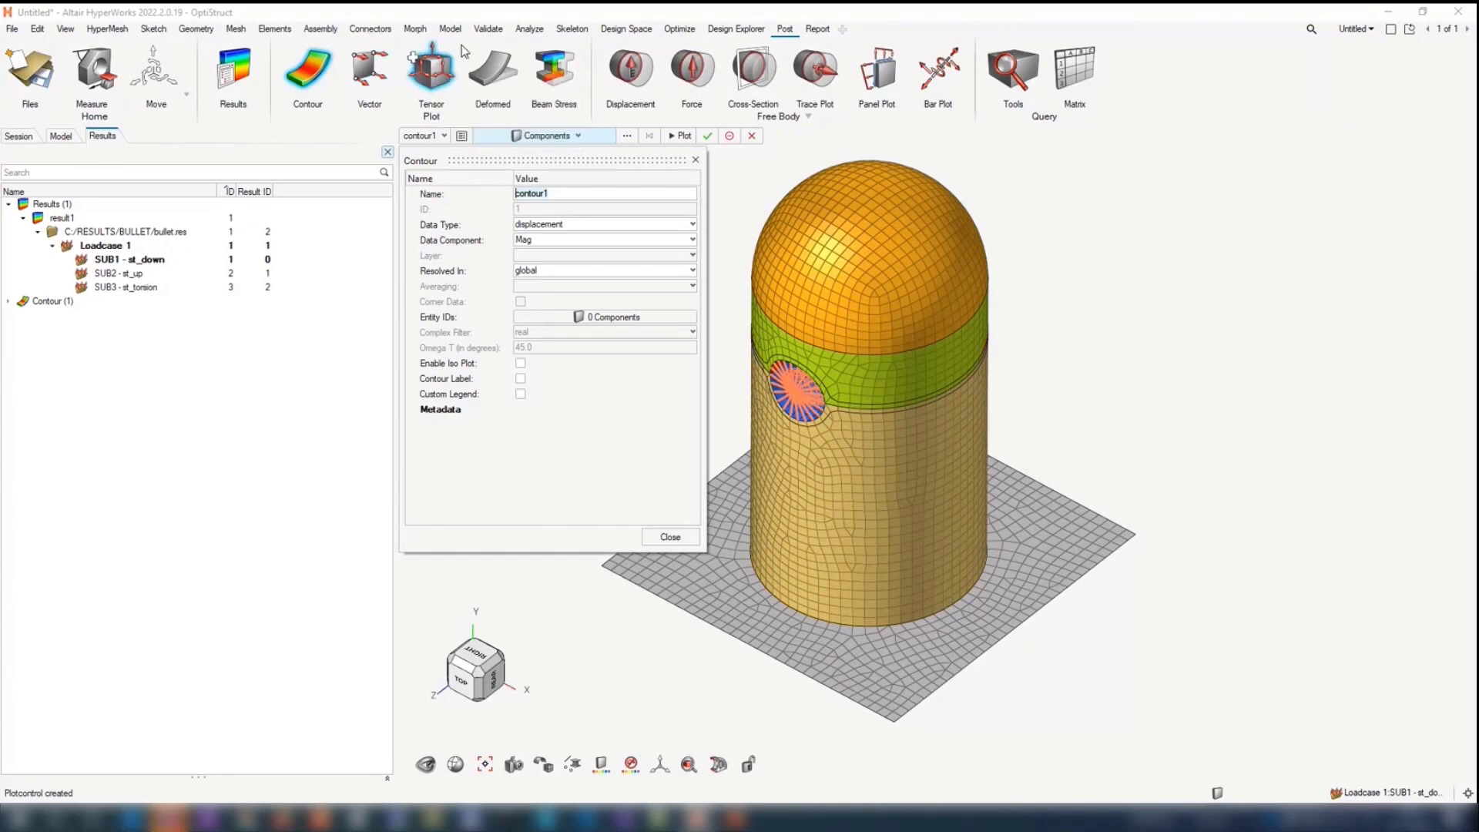
text(DISP)
click(683, 137)
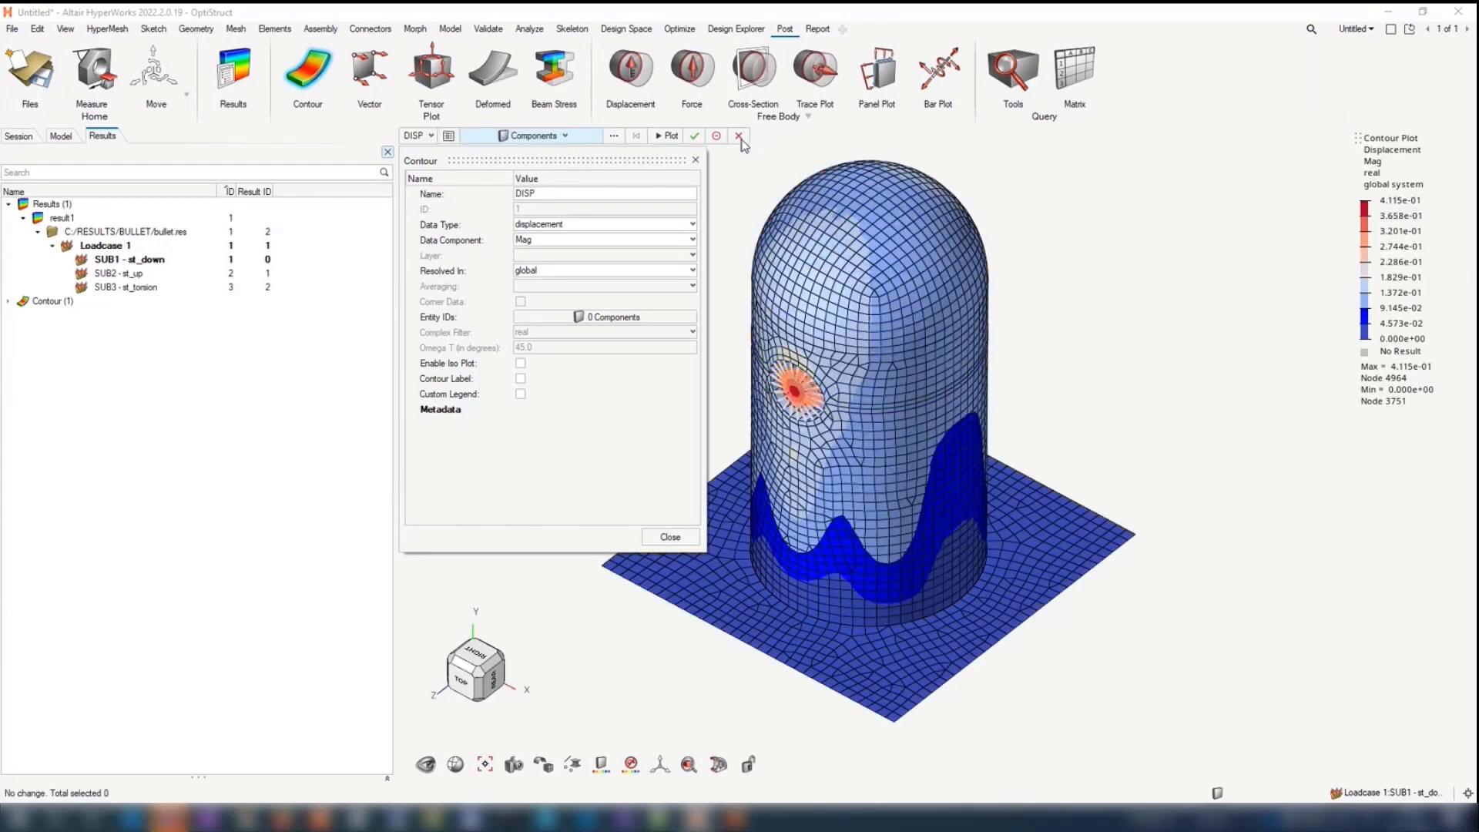
click(738, 136)
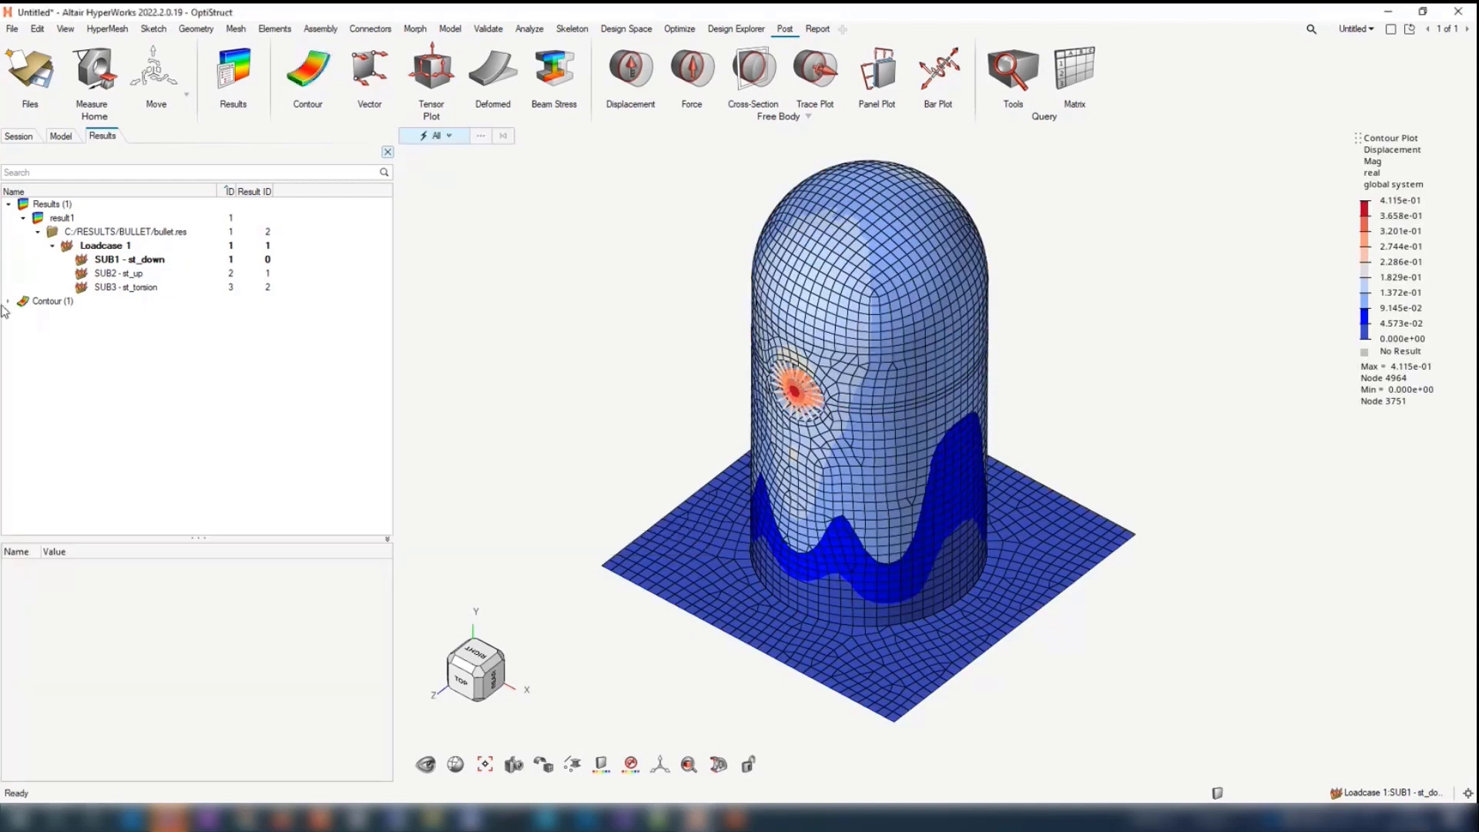
click(7, 301)
click(35, 316)
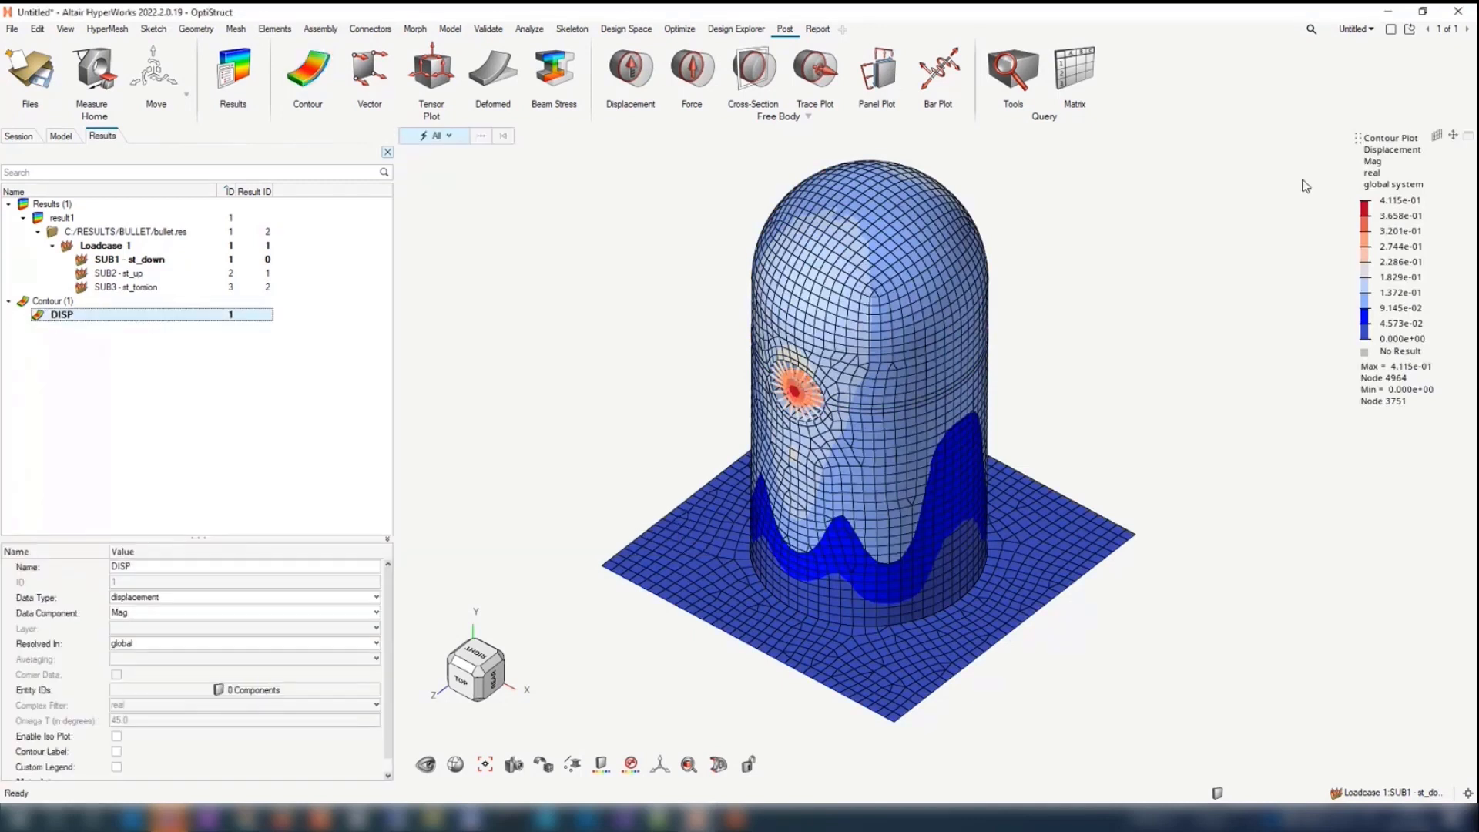
Step: Create a second contour named STRESS with data type Abs. Max. Principal Stress and plot it
click(291, 64)
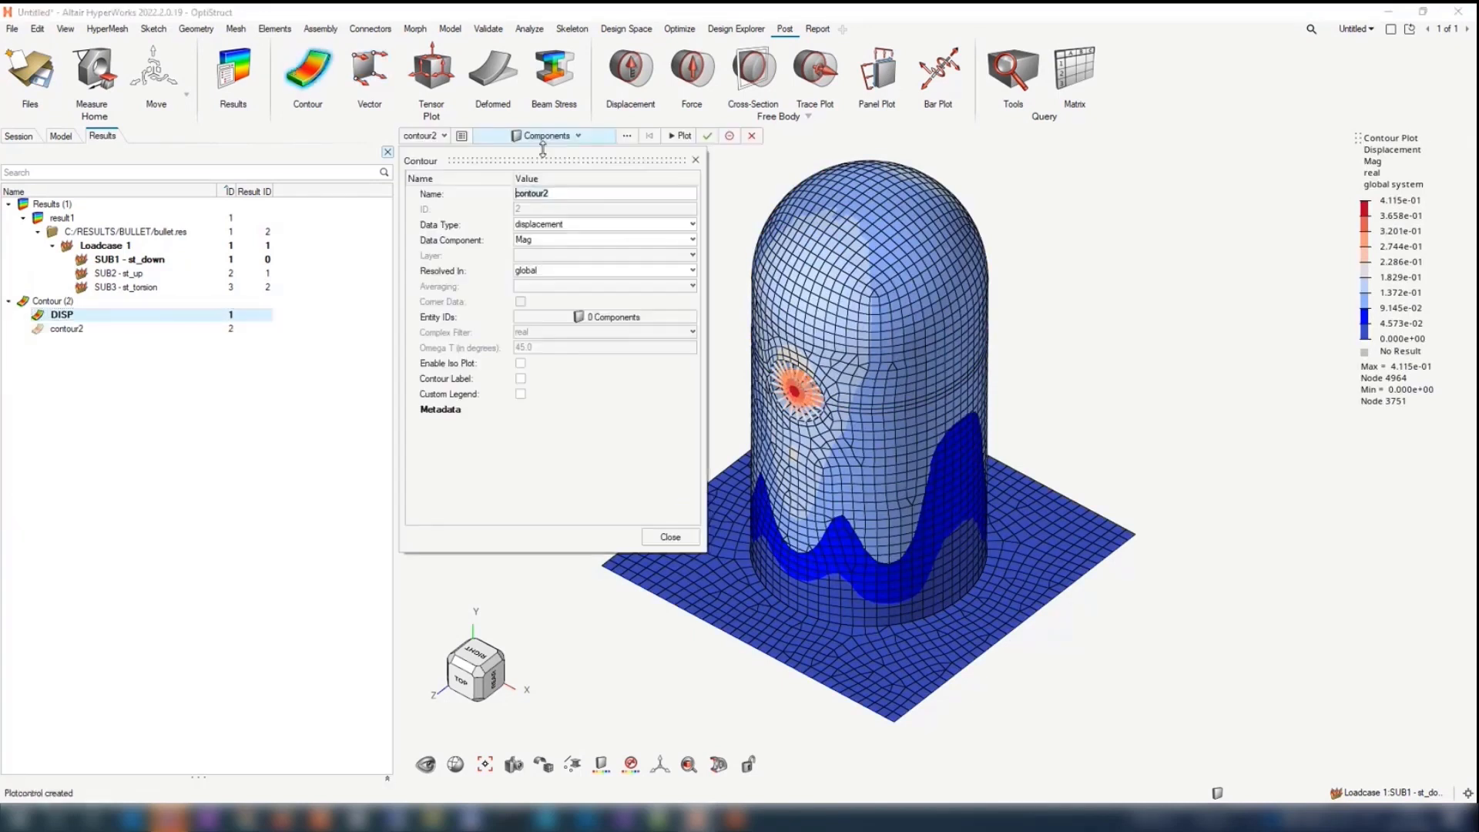
text(STRESS)
click(625, 224)
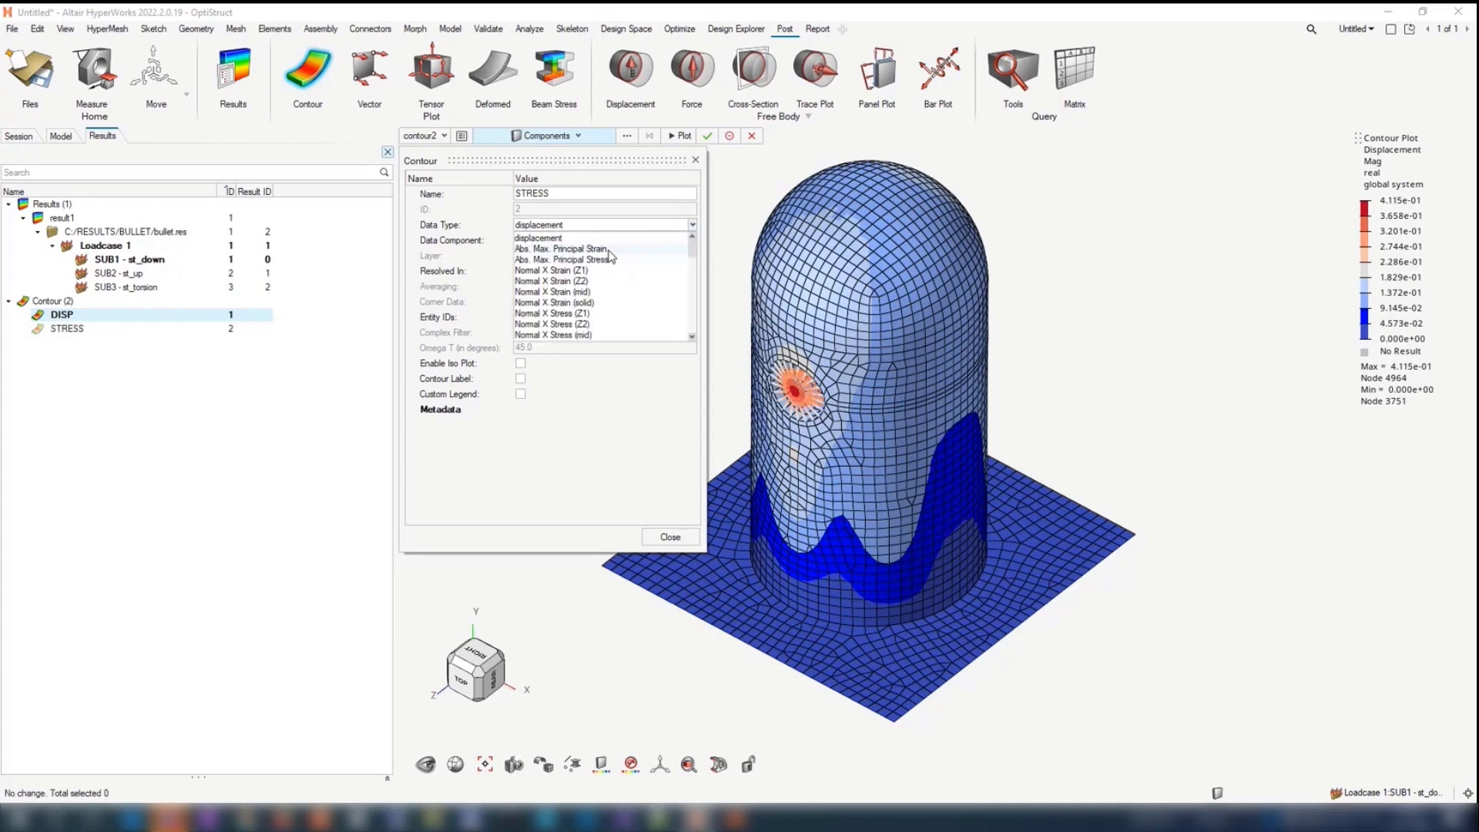
click(608, 259)
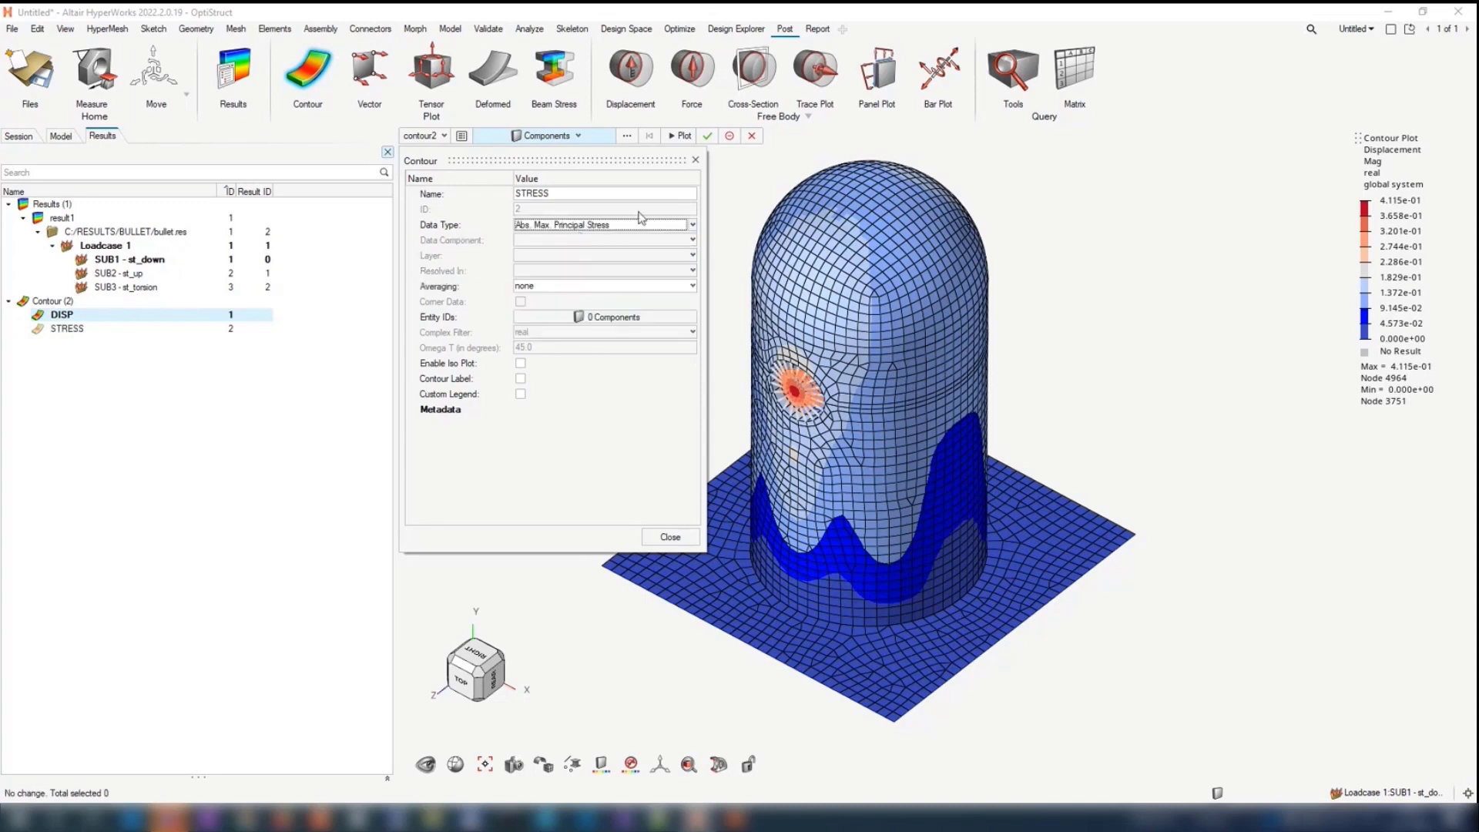
click(681, 137)
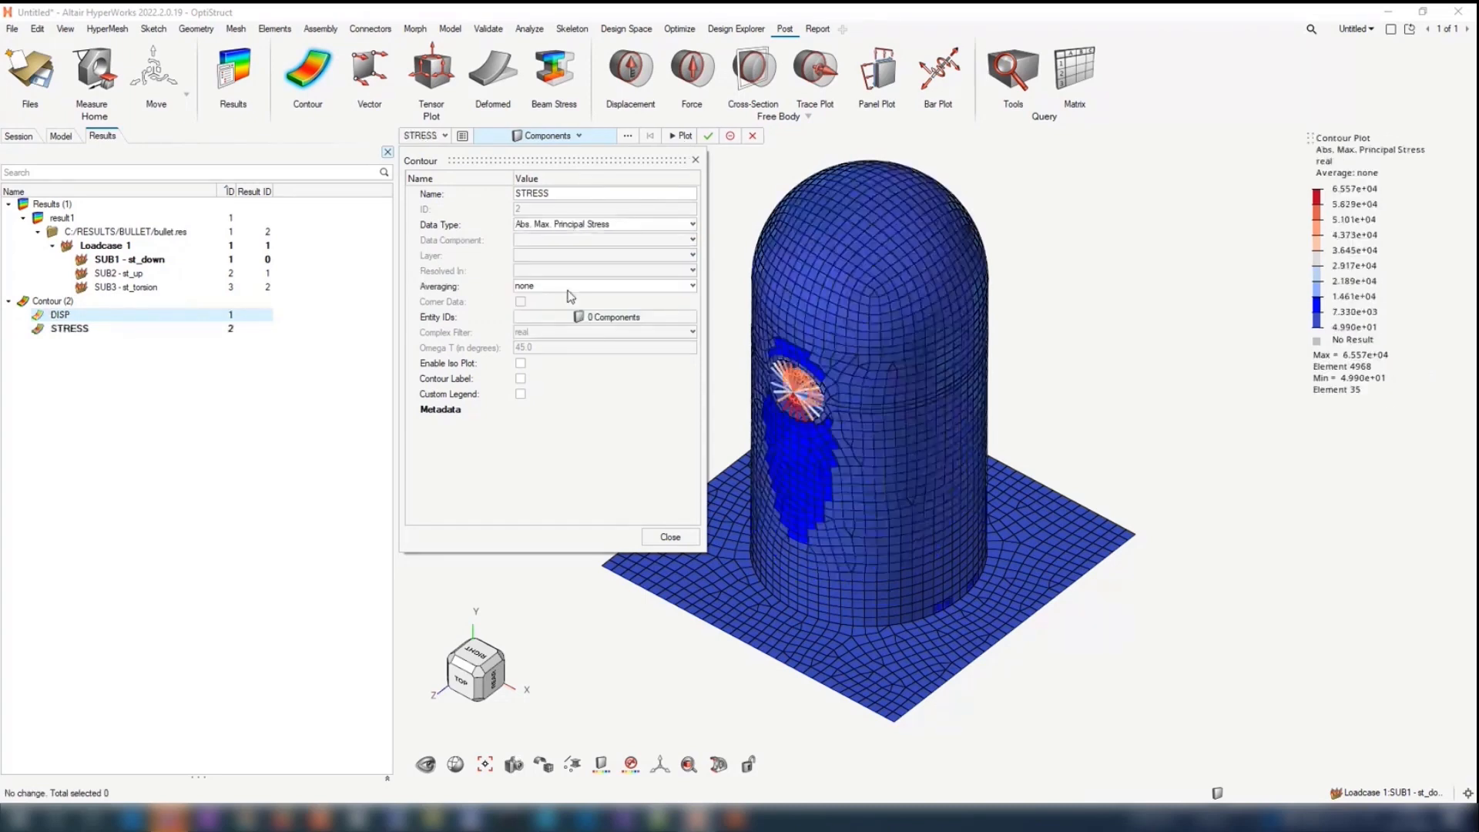
Step: Set the STRESS contour's averaging to simple and exit the contour definition
click(570, 287)
click(539, 354)
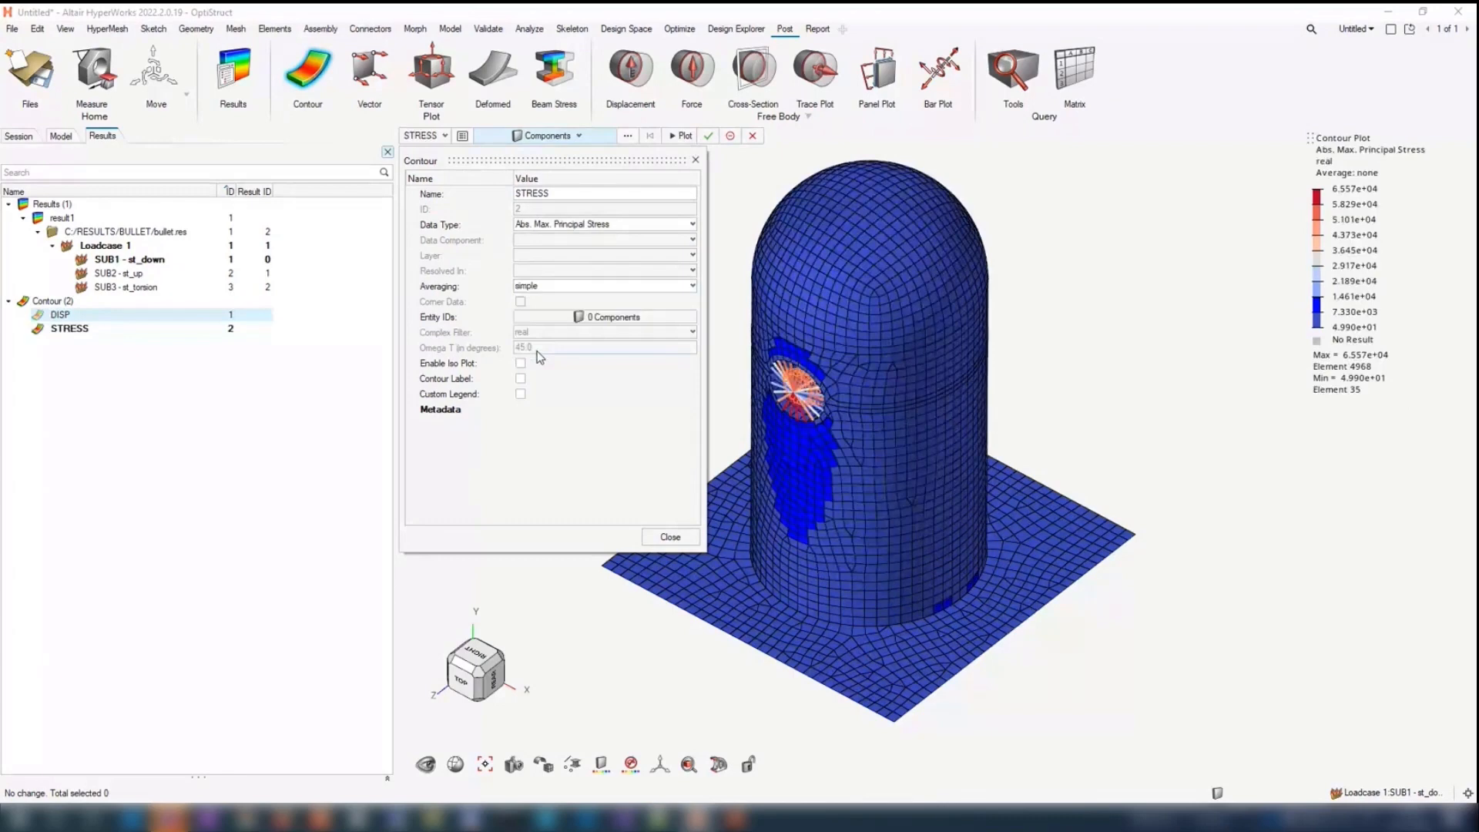
click(730, 136)
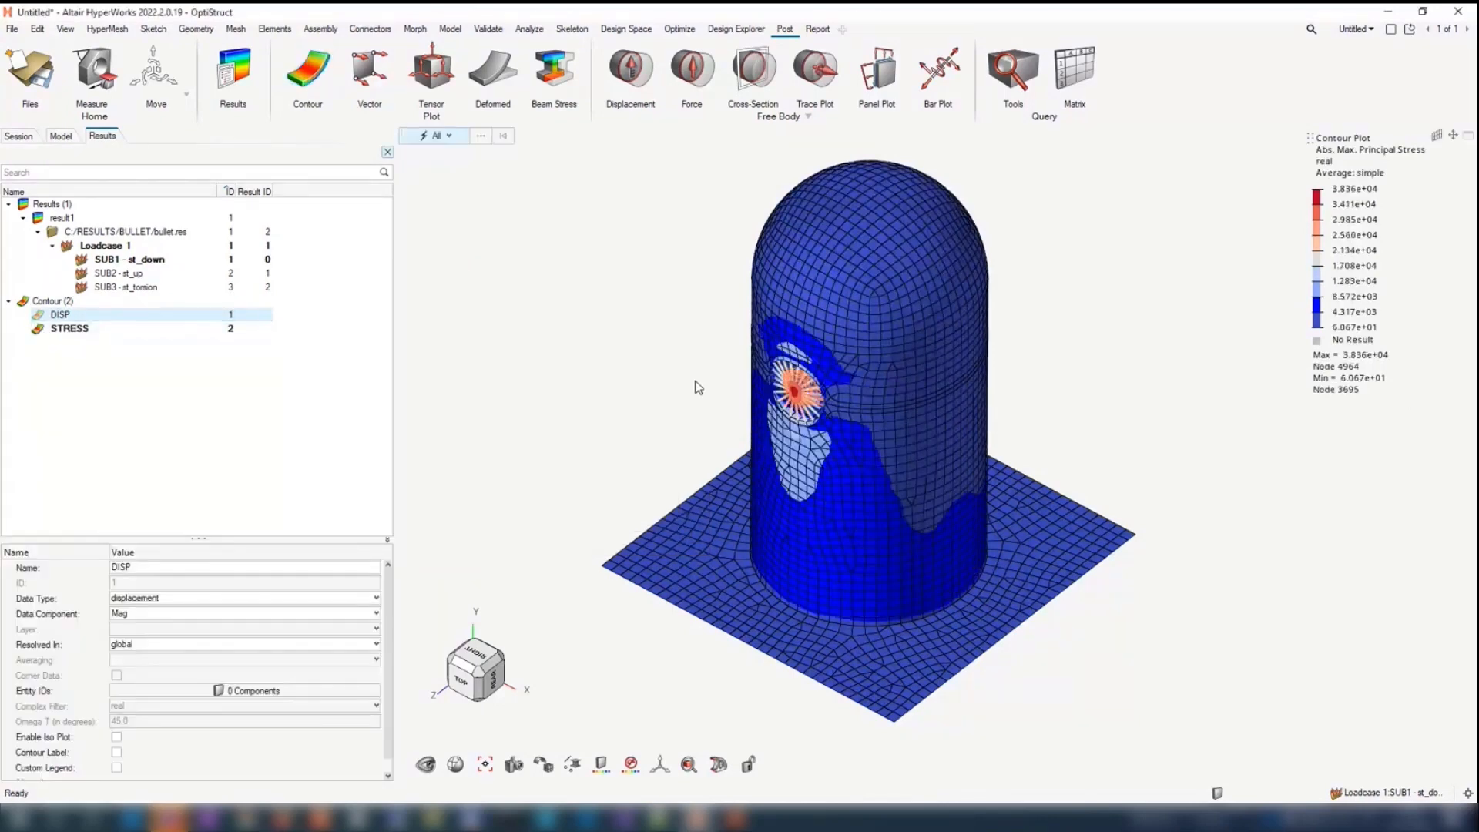
Step: Switch the displayed contour to DISP and back to STRESS
middle_drag(638, 409, 1088, 391)
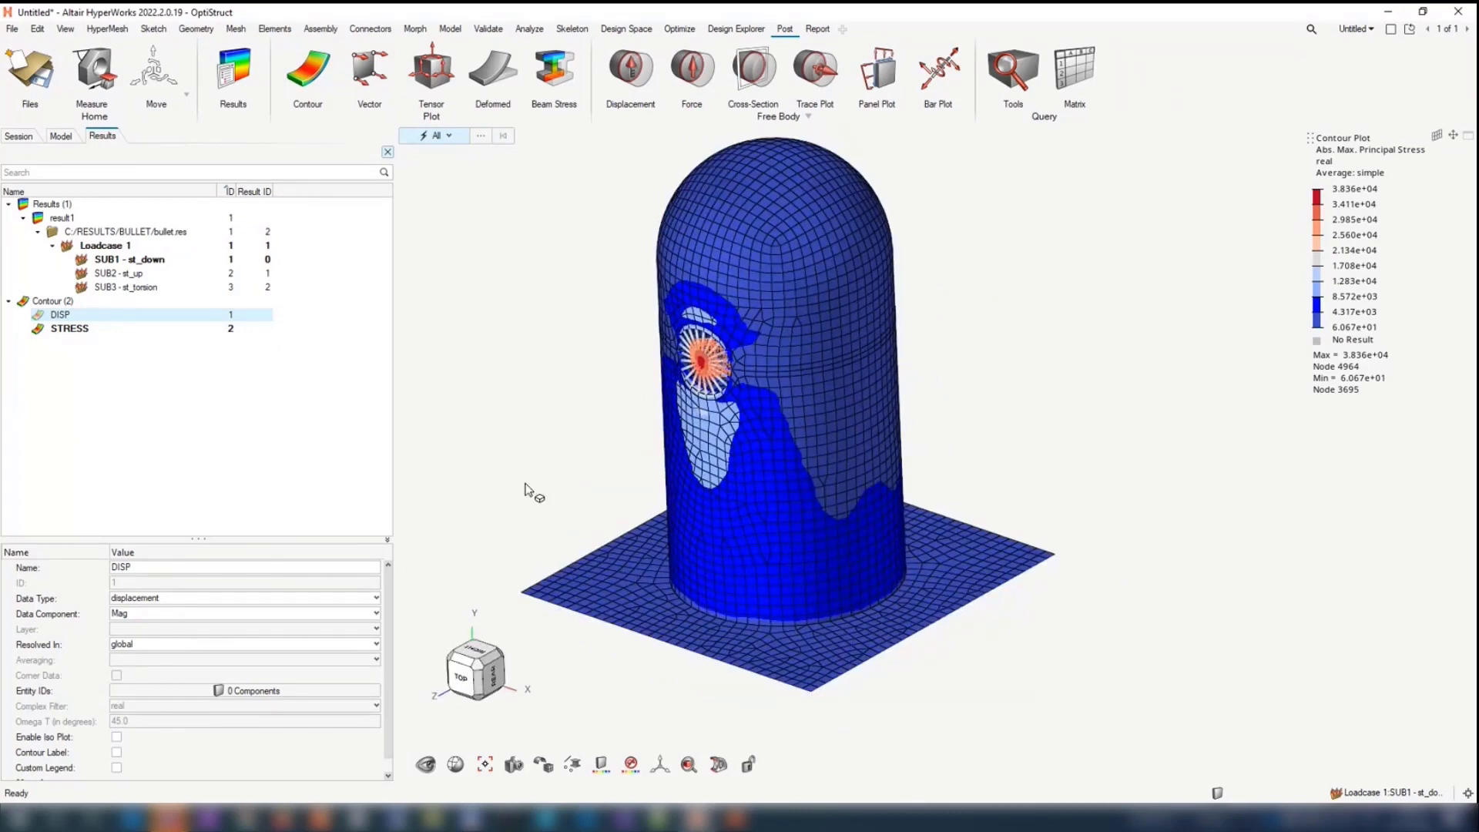
click(40, 316)
click(34, 324)
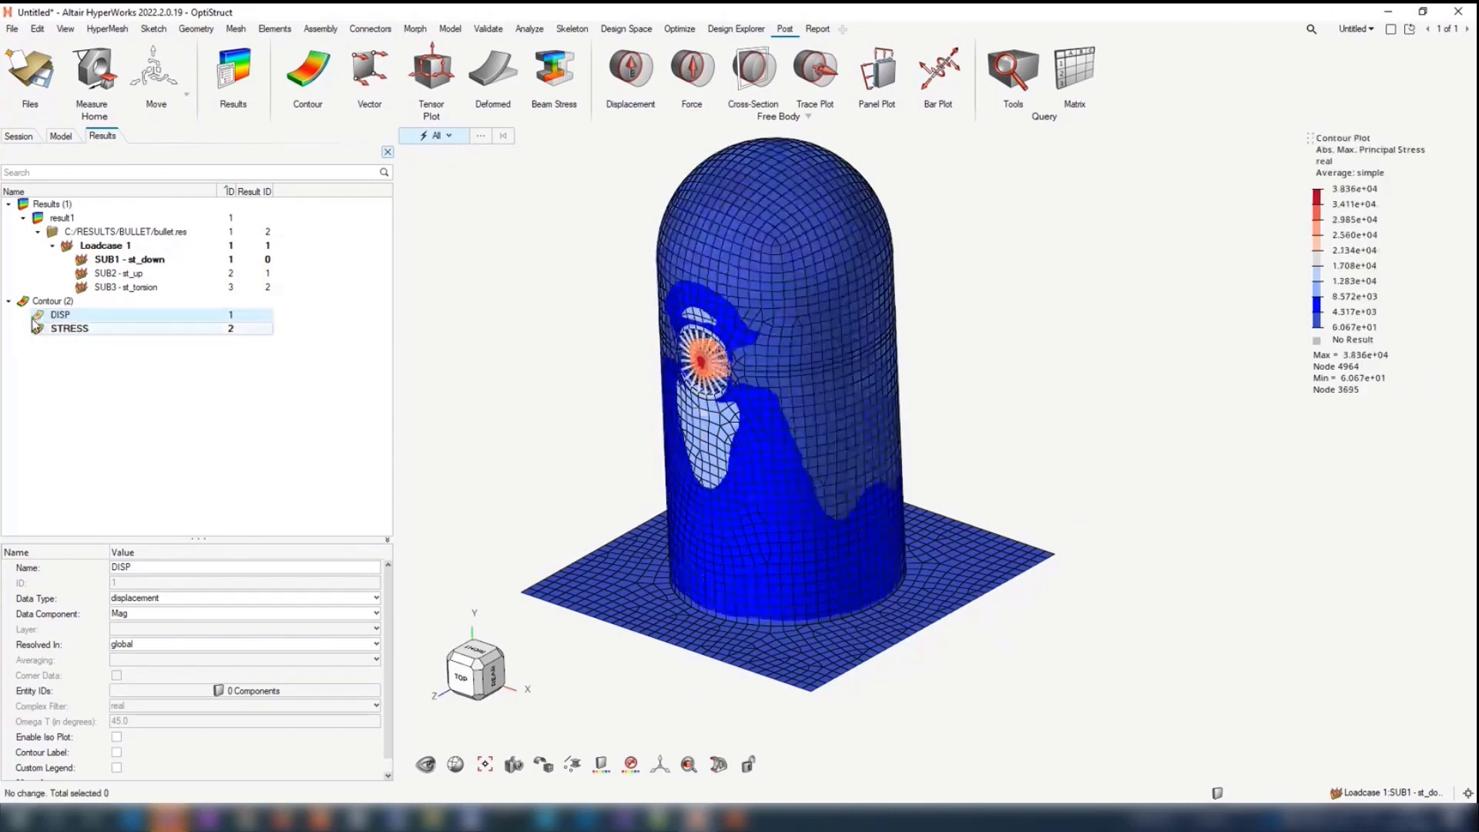
Step: Add a deformed plot and display the results of subcase SUB3 - st_torsion
click(494, 85)
click(108, 274)
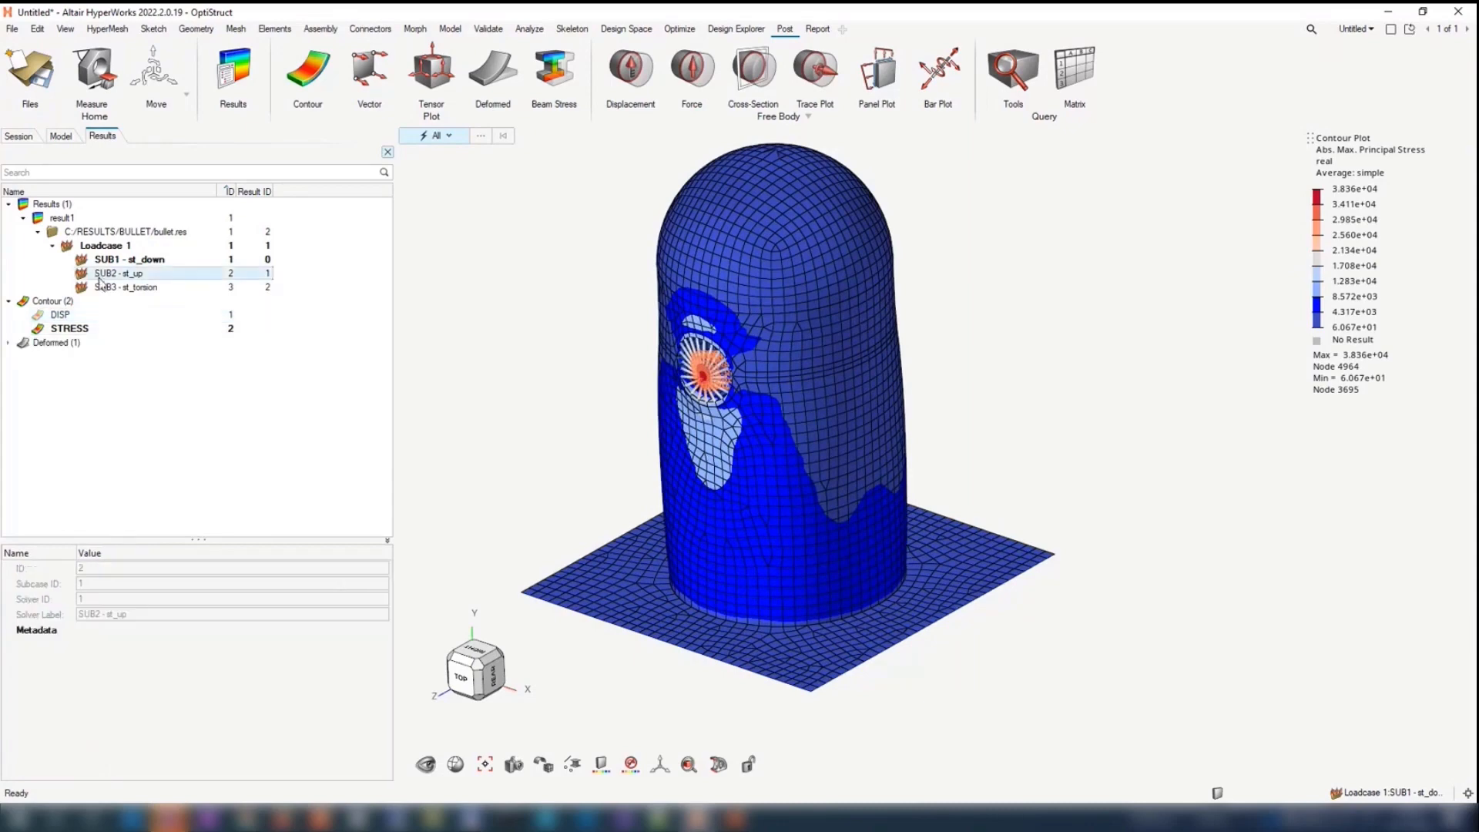
click(124, 287)
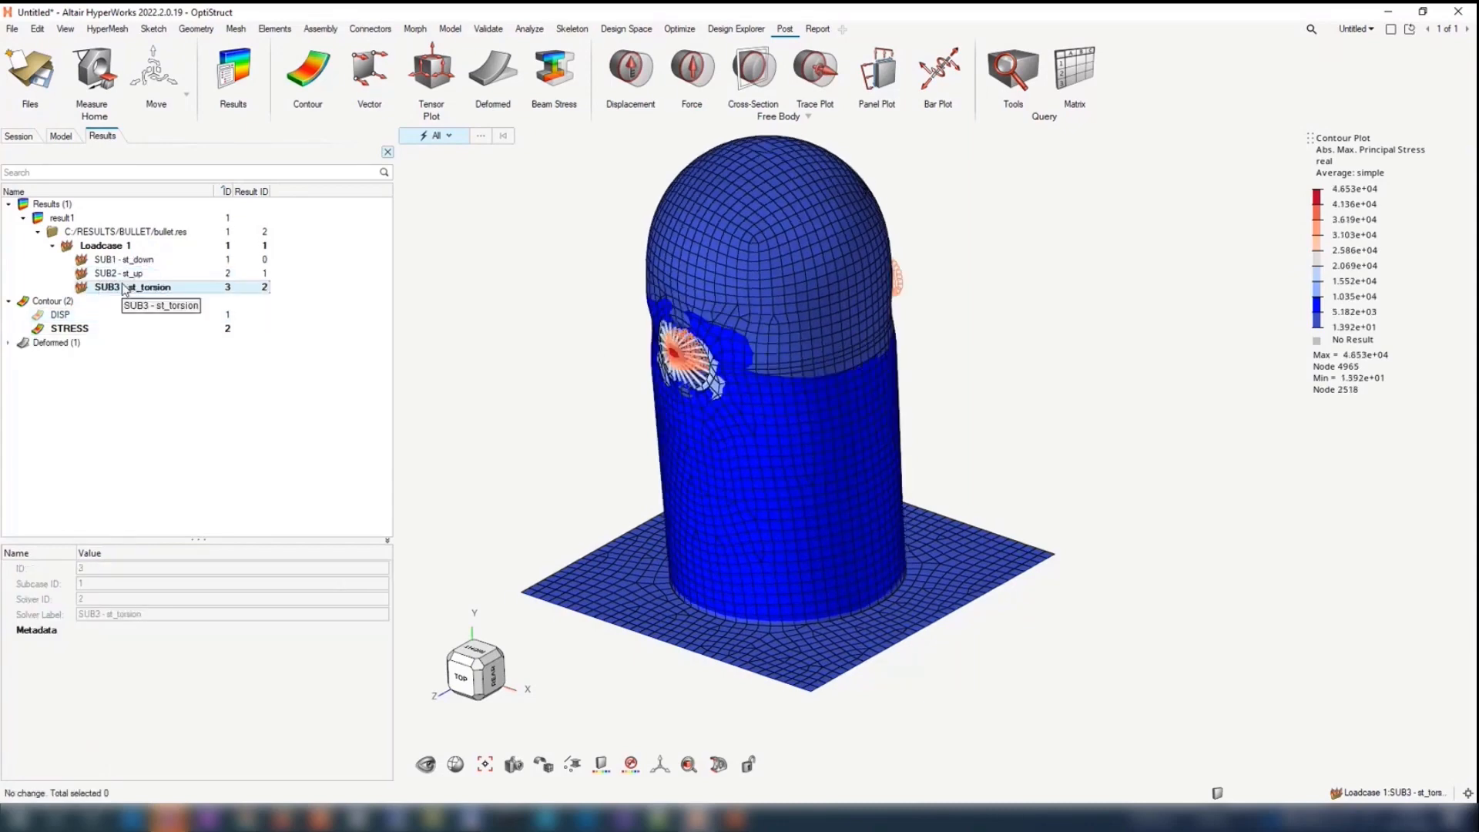
middle_drag(601, 363, 642, 416)
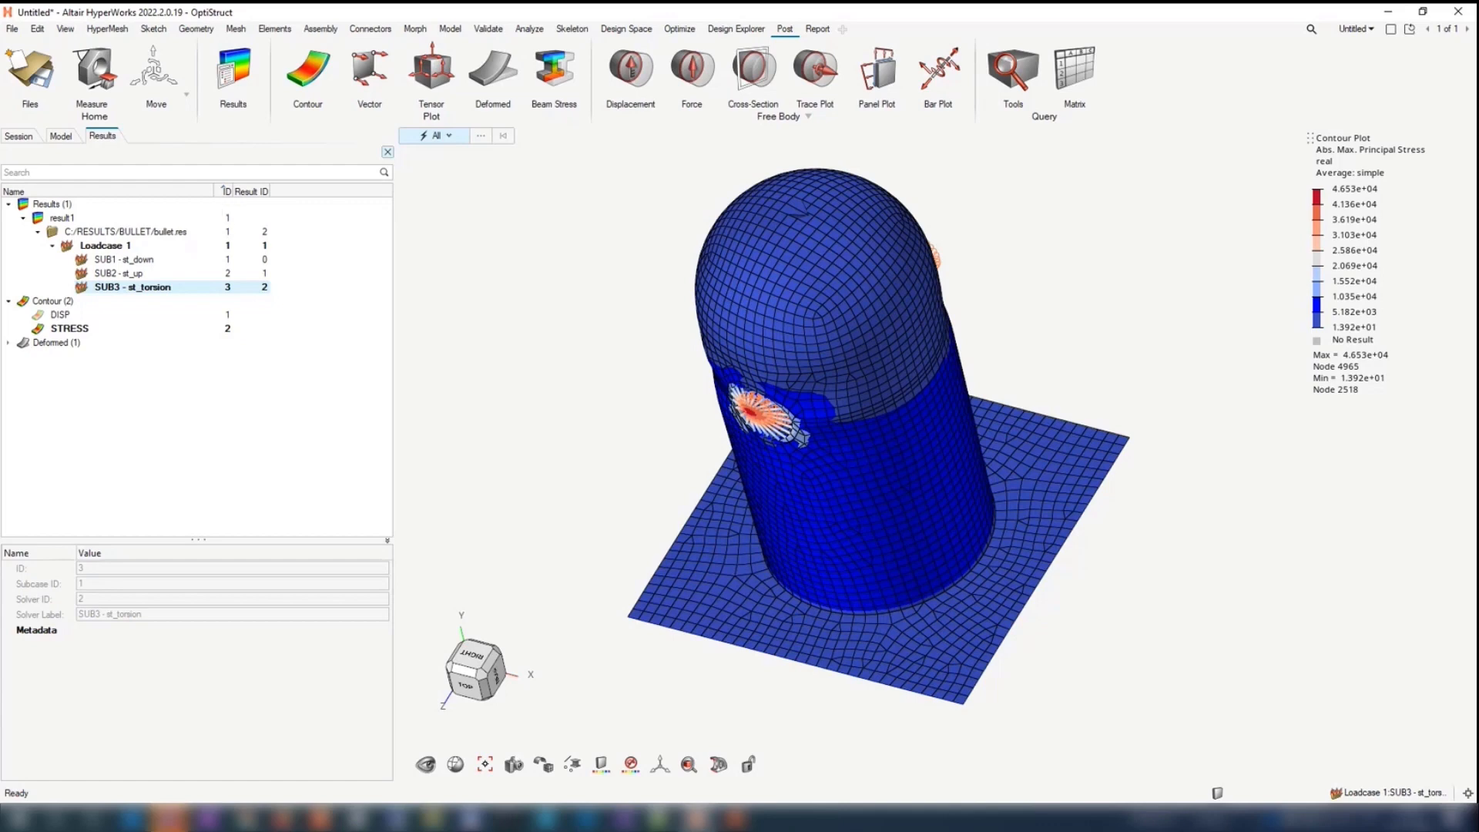
Step: Inspect the commands on the Post page of the classic panels, and close the panel area
click(67, 29)
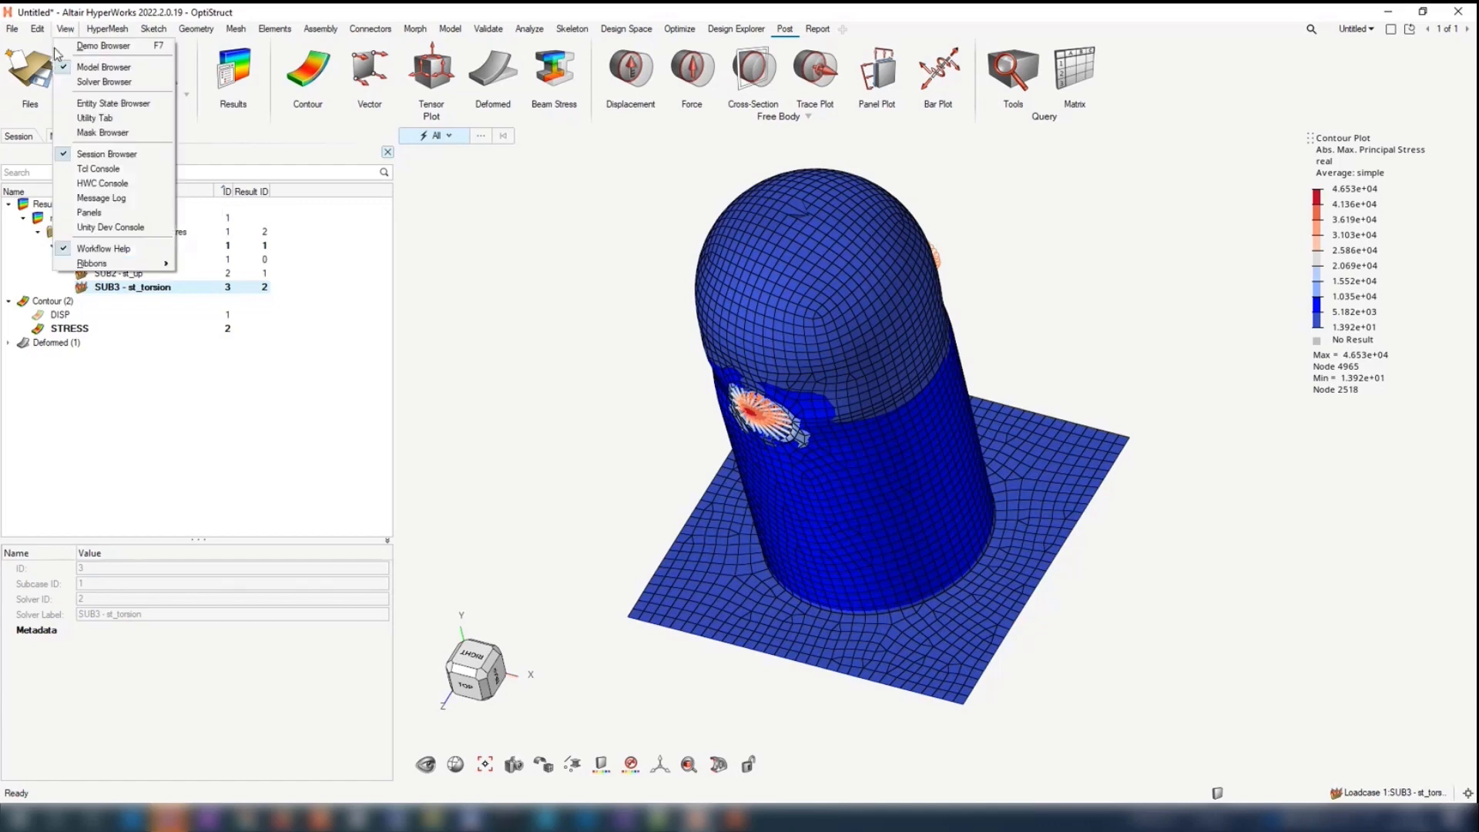
click(100, 222)
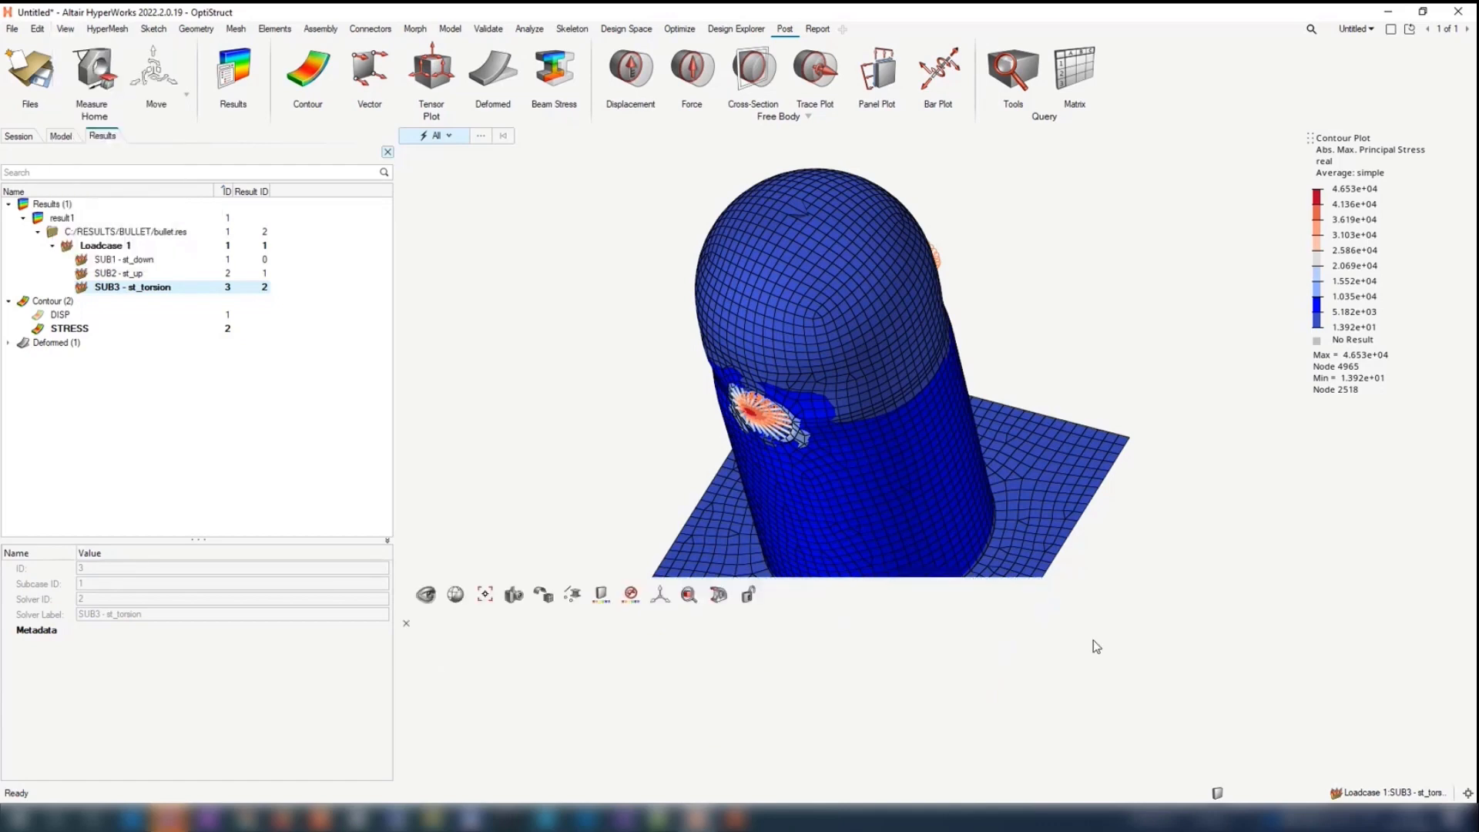
click(1389, 732)
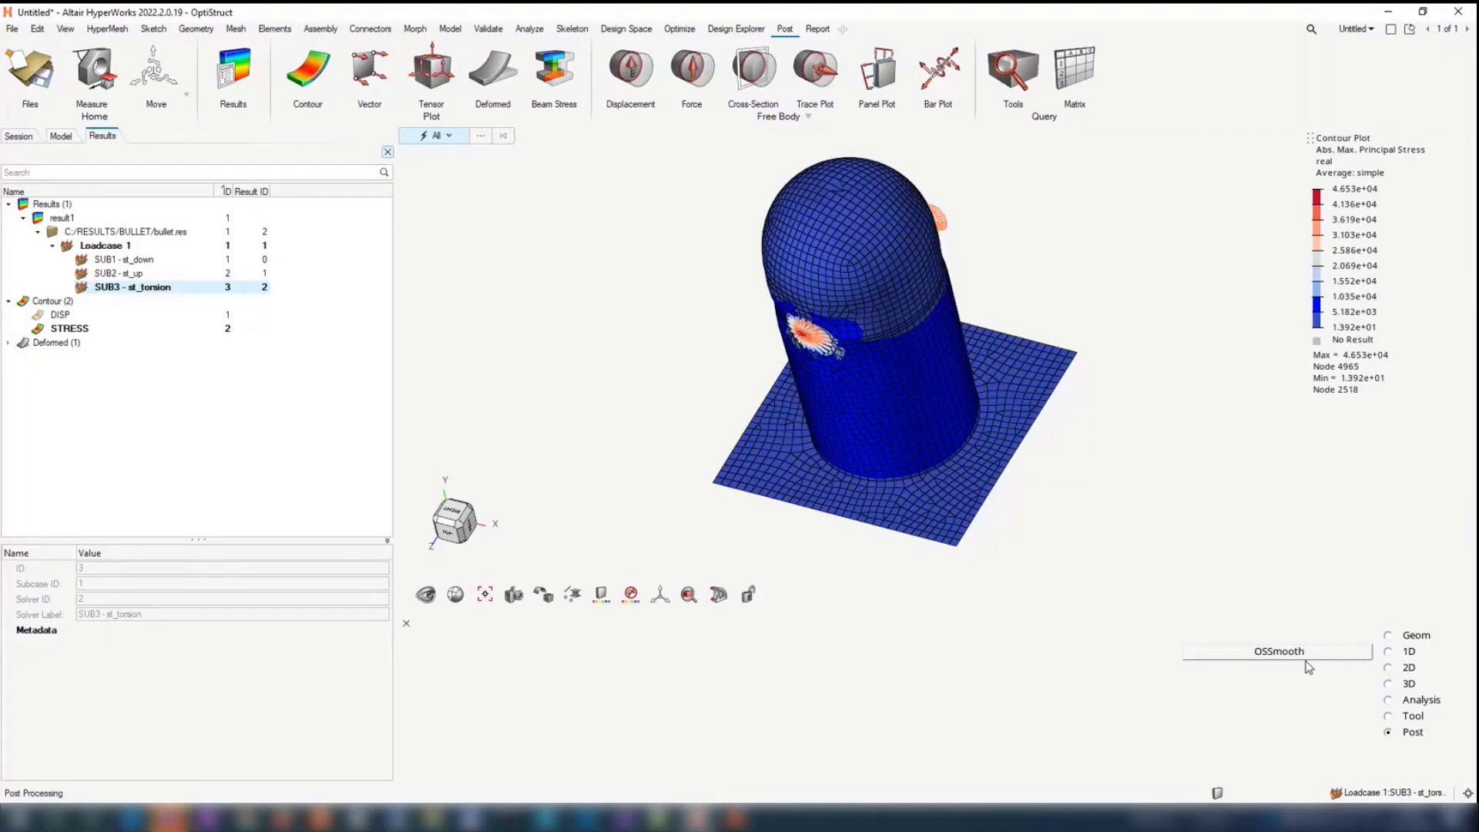
click(406, 623)
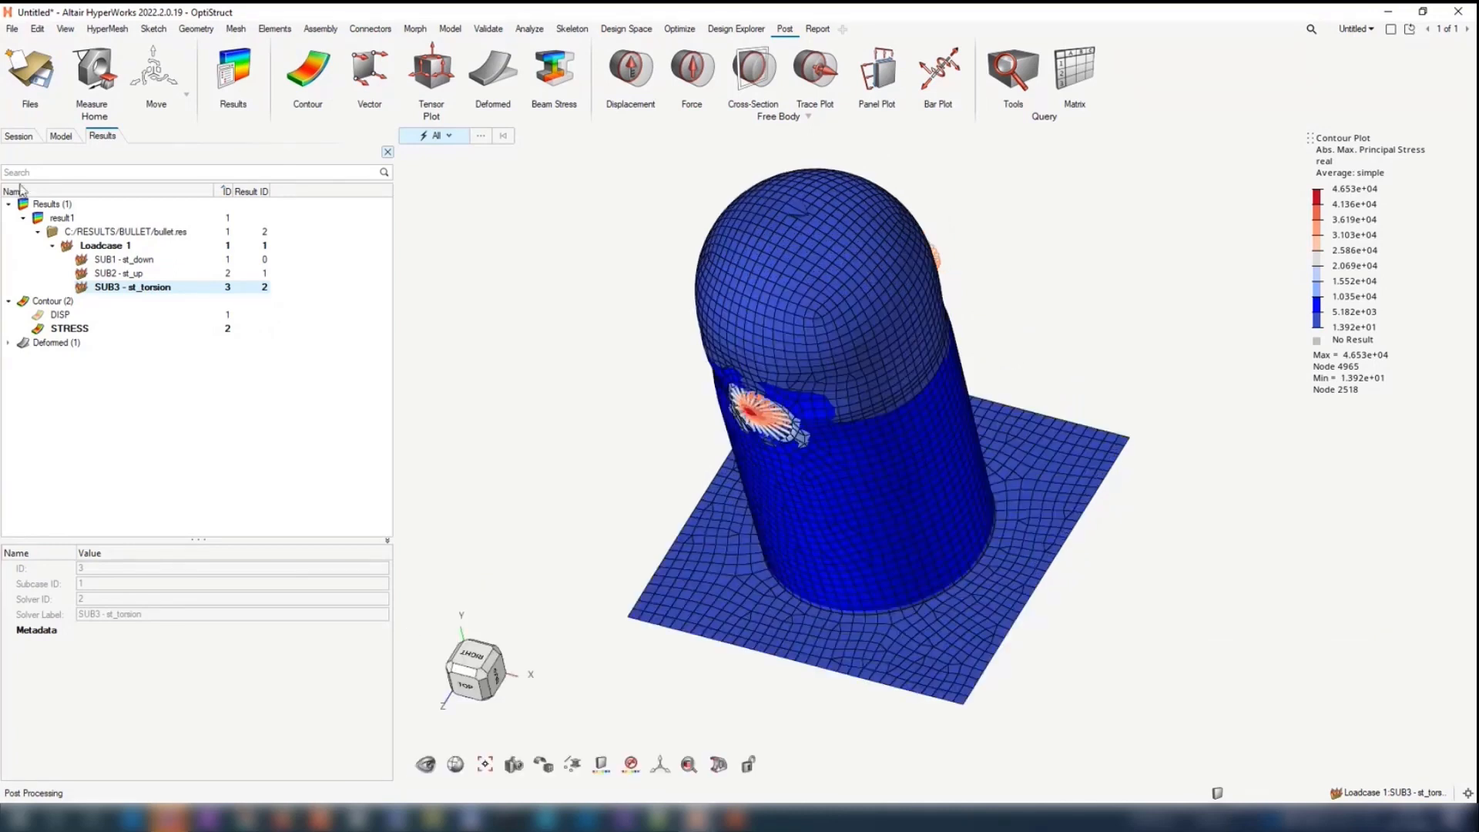
Step: Turn off the STRESS contour and the deformed plot, leaving the plain model displayed
click(26, 343)
double_click(26, 344)
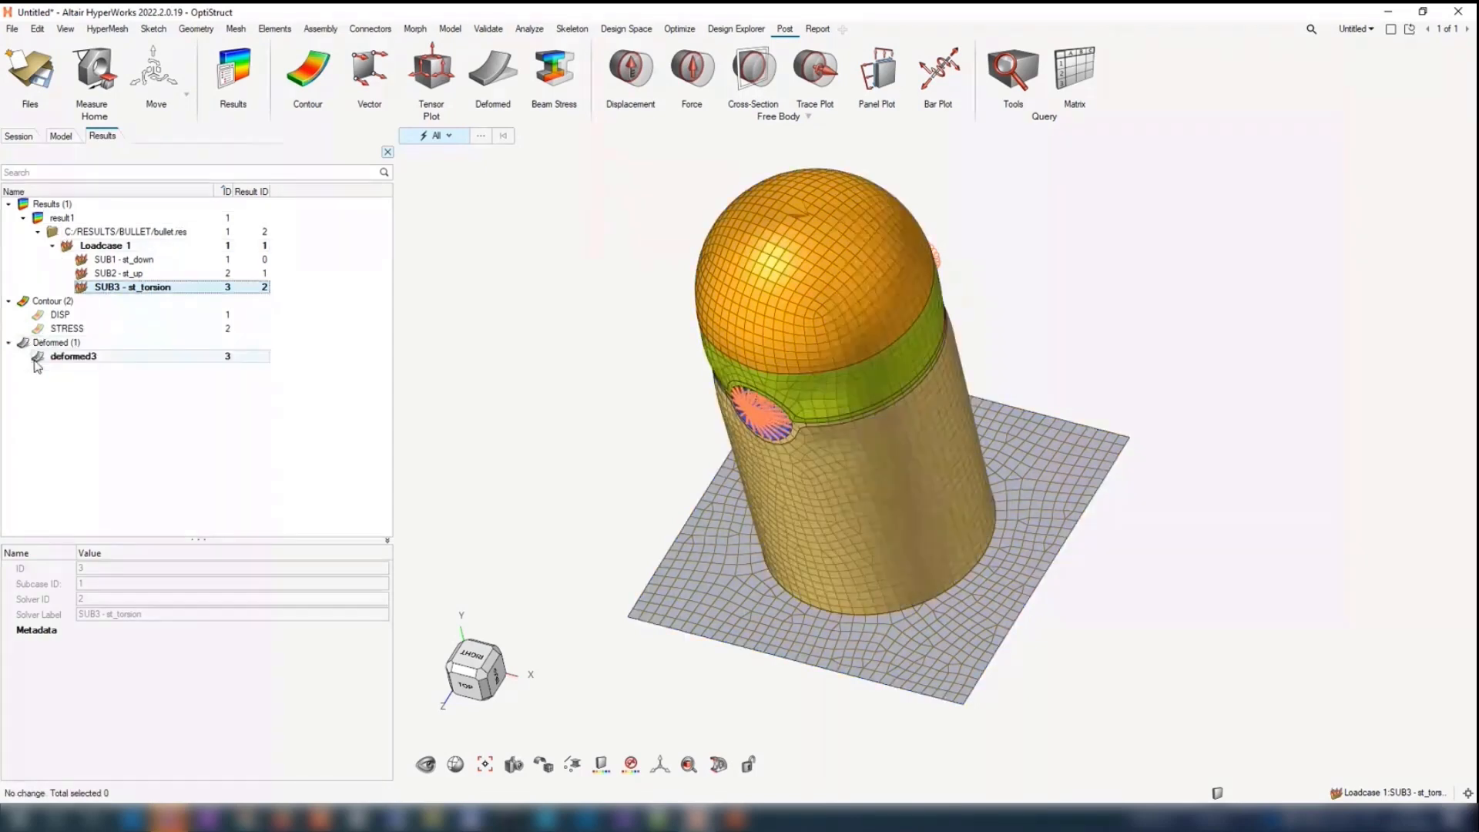
click(36, 360)
middle_drag(587, 301, 648, 256)
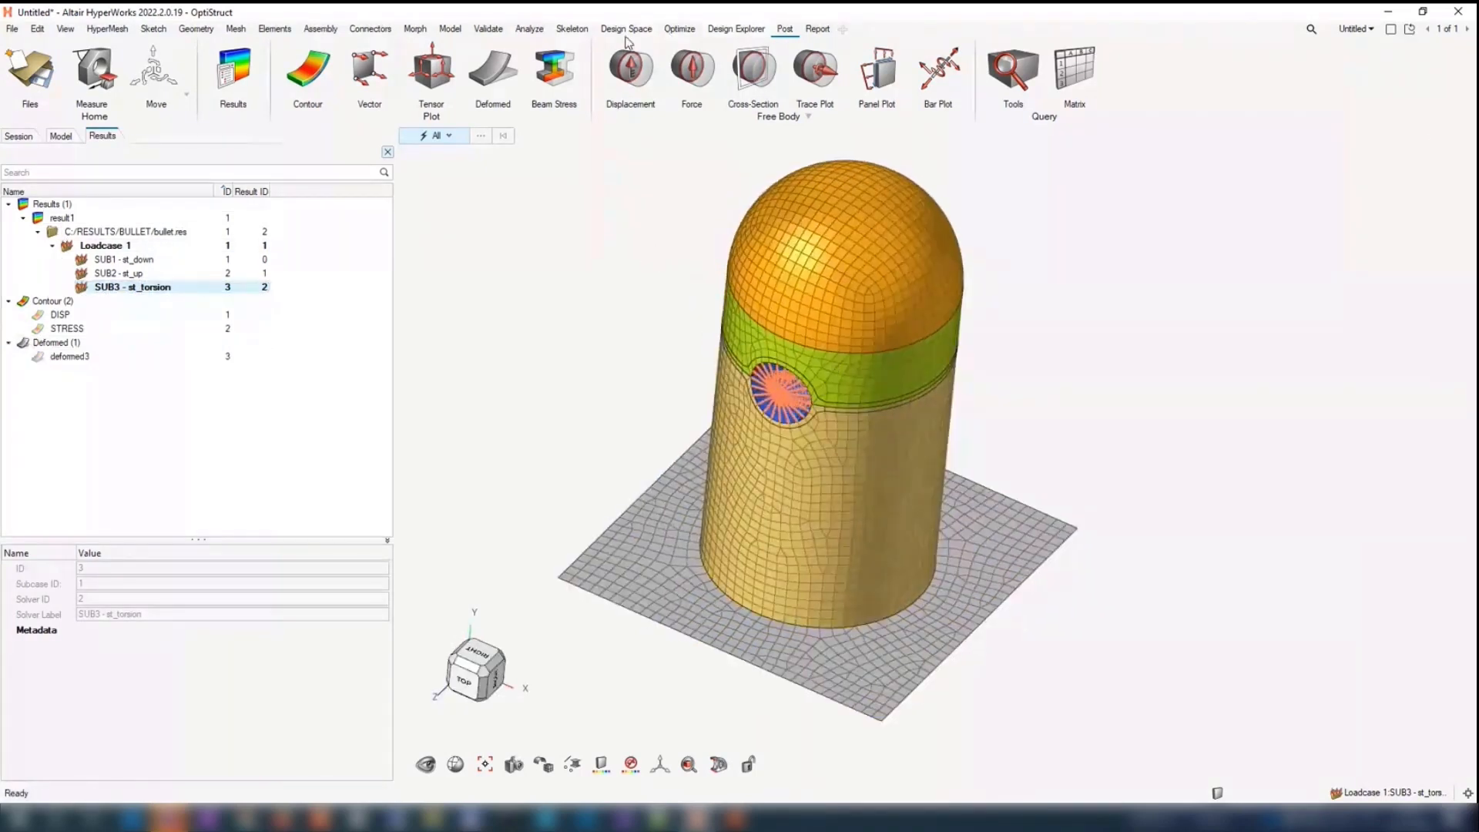
Step: Prepare a Contour Loads plot for the downward, SPC, torsion and upward load collectors
click(530, 28)
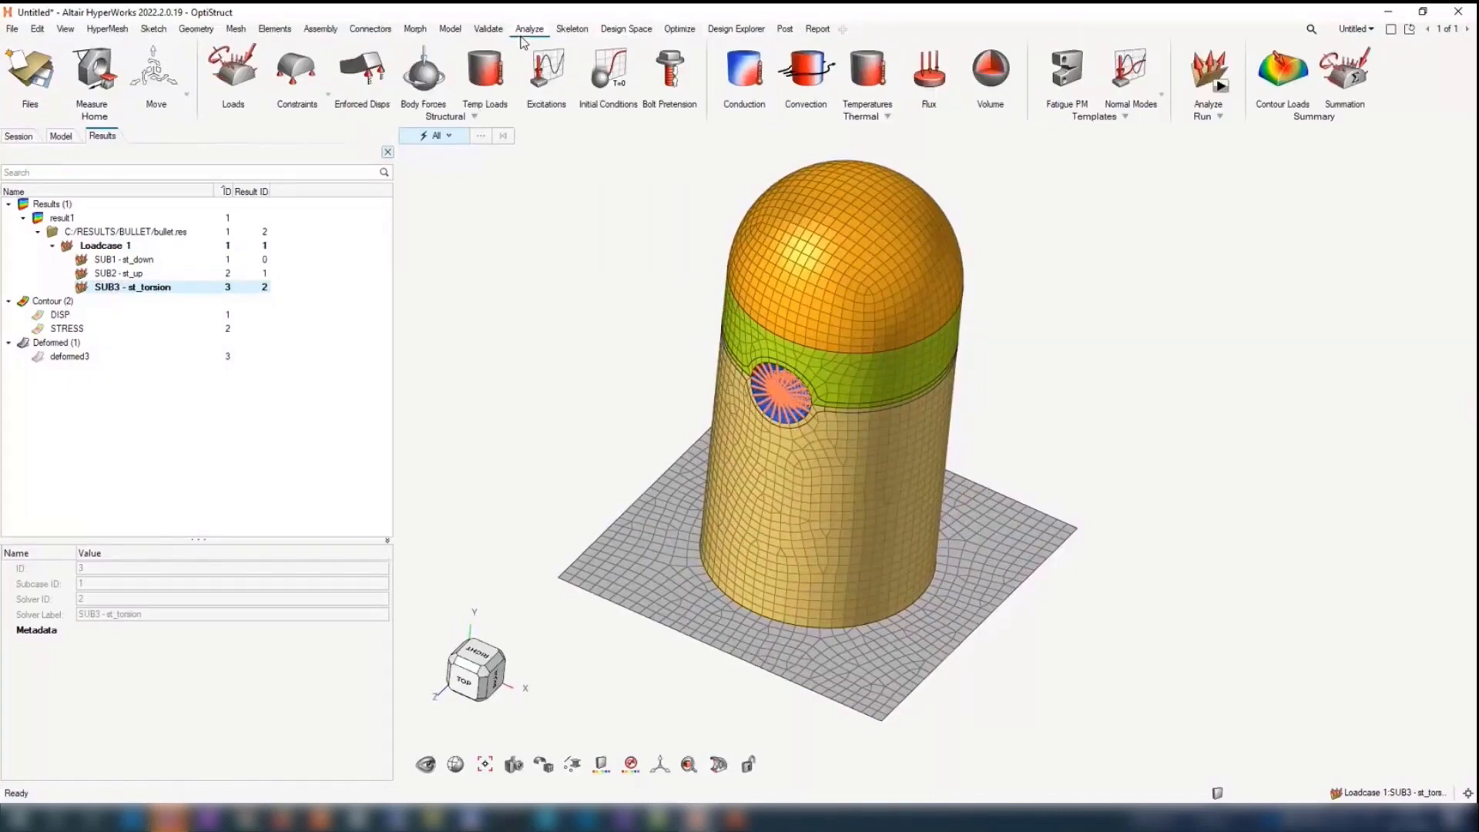
click(1284, 75)
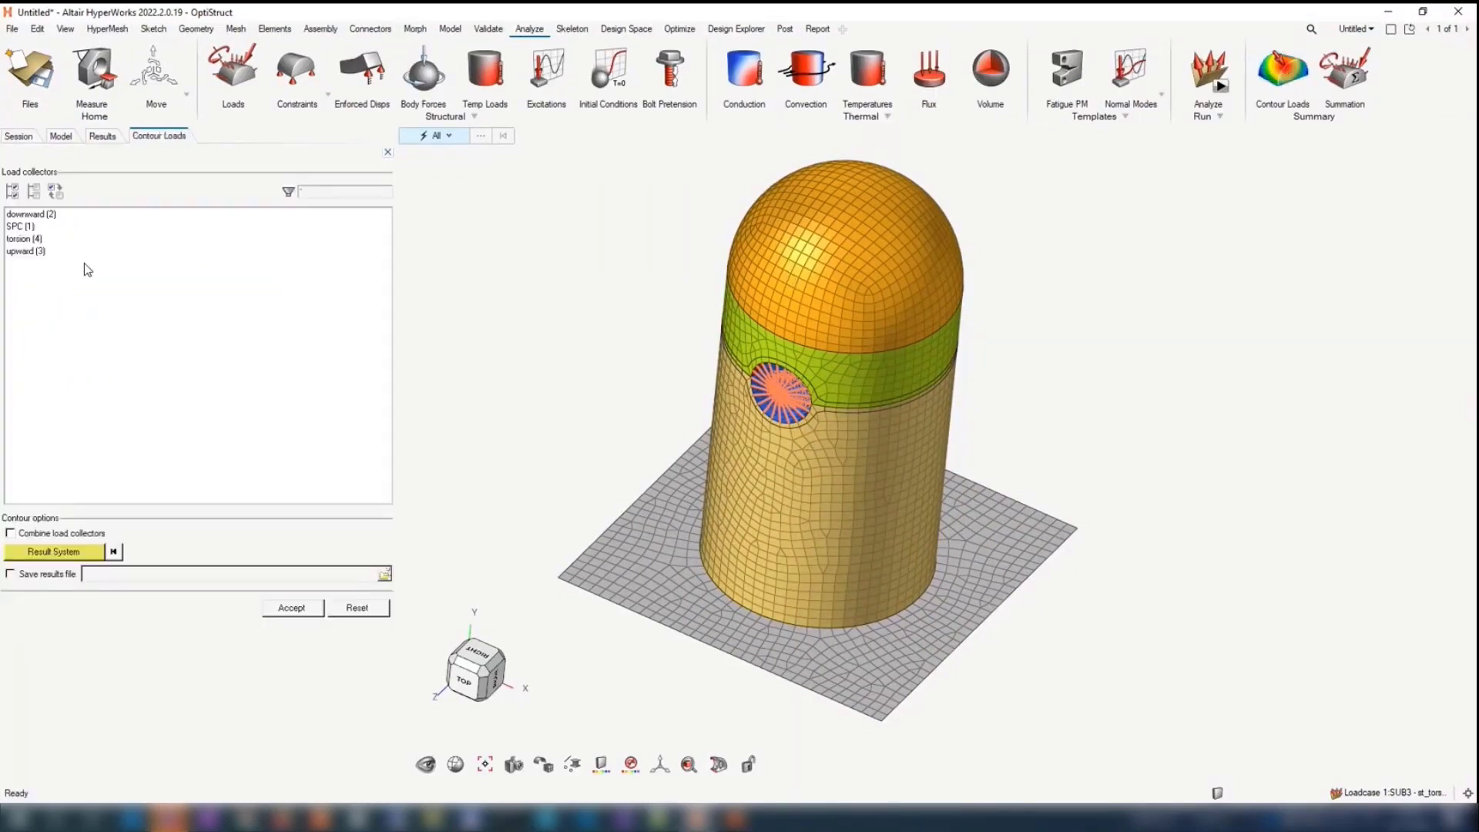
drag(17, 215, 24, 253)
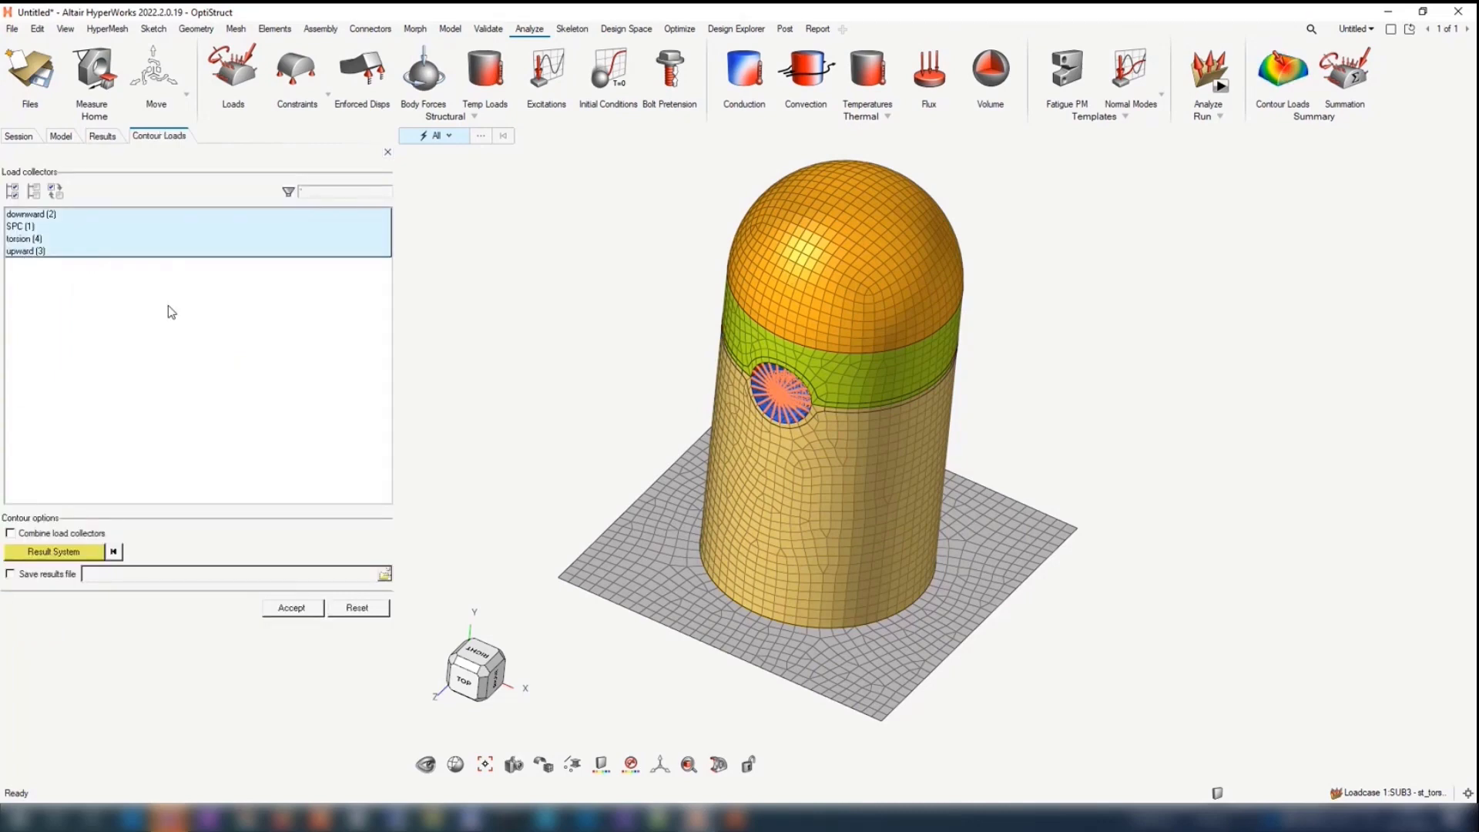
click(312, 613)
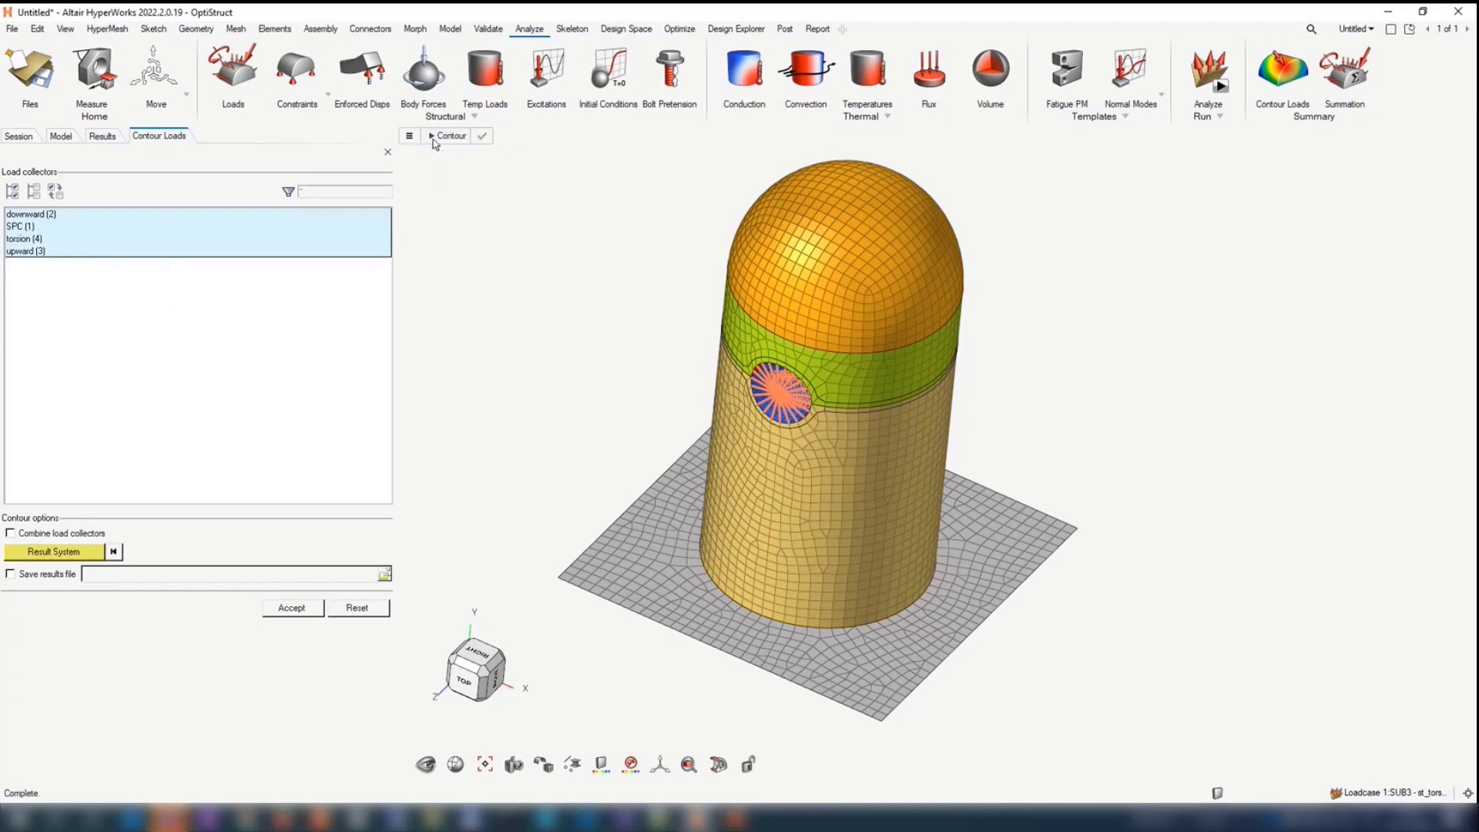
Step: Contour the downward load simulation using data type Force - MAG and value magnitude, and close the load contour
click(409, 136)
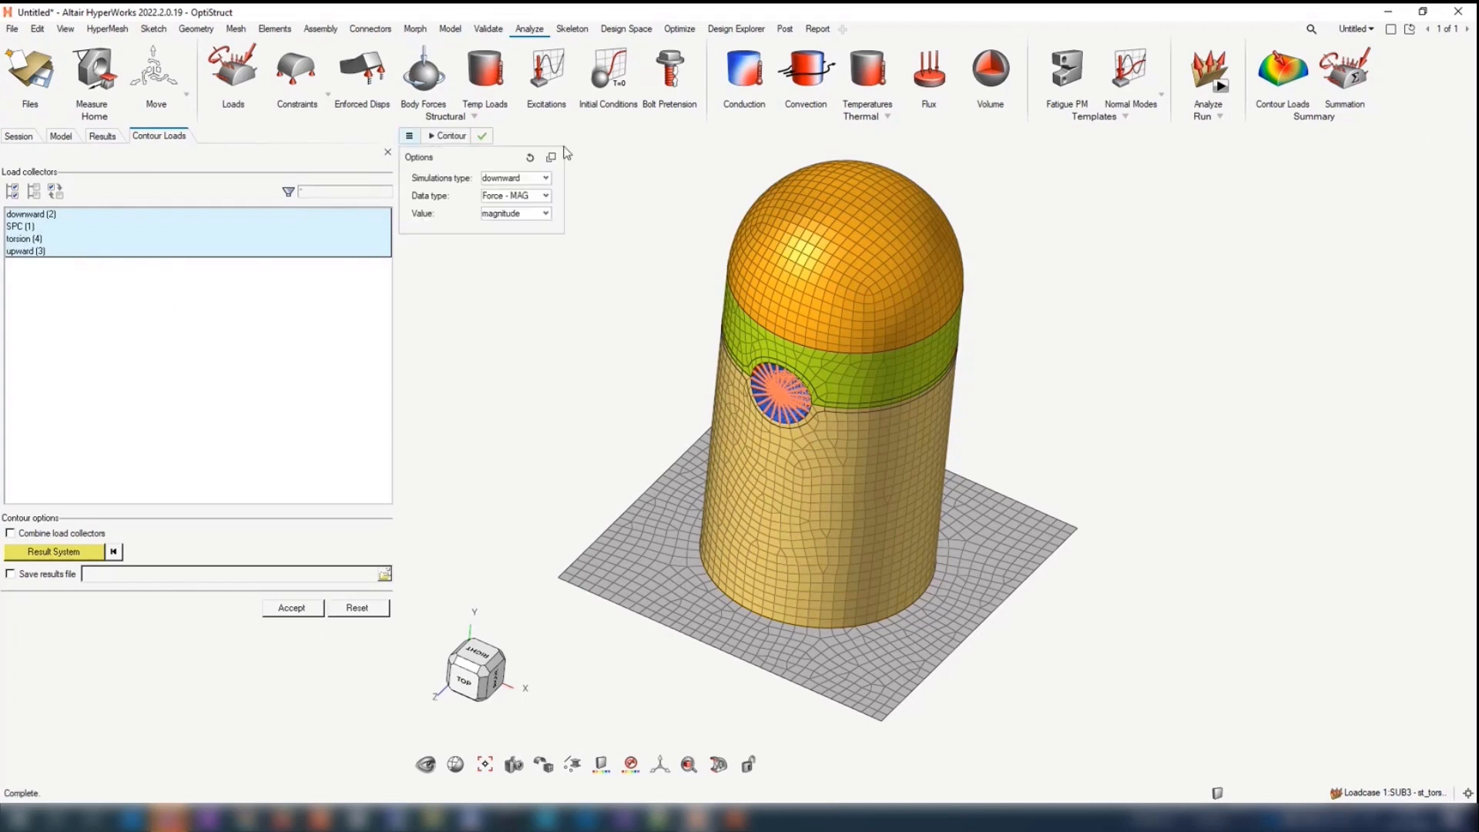
click(543, 178)
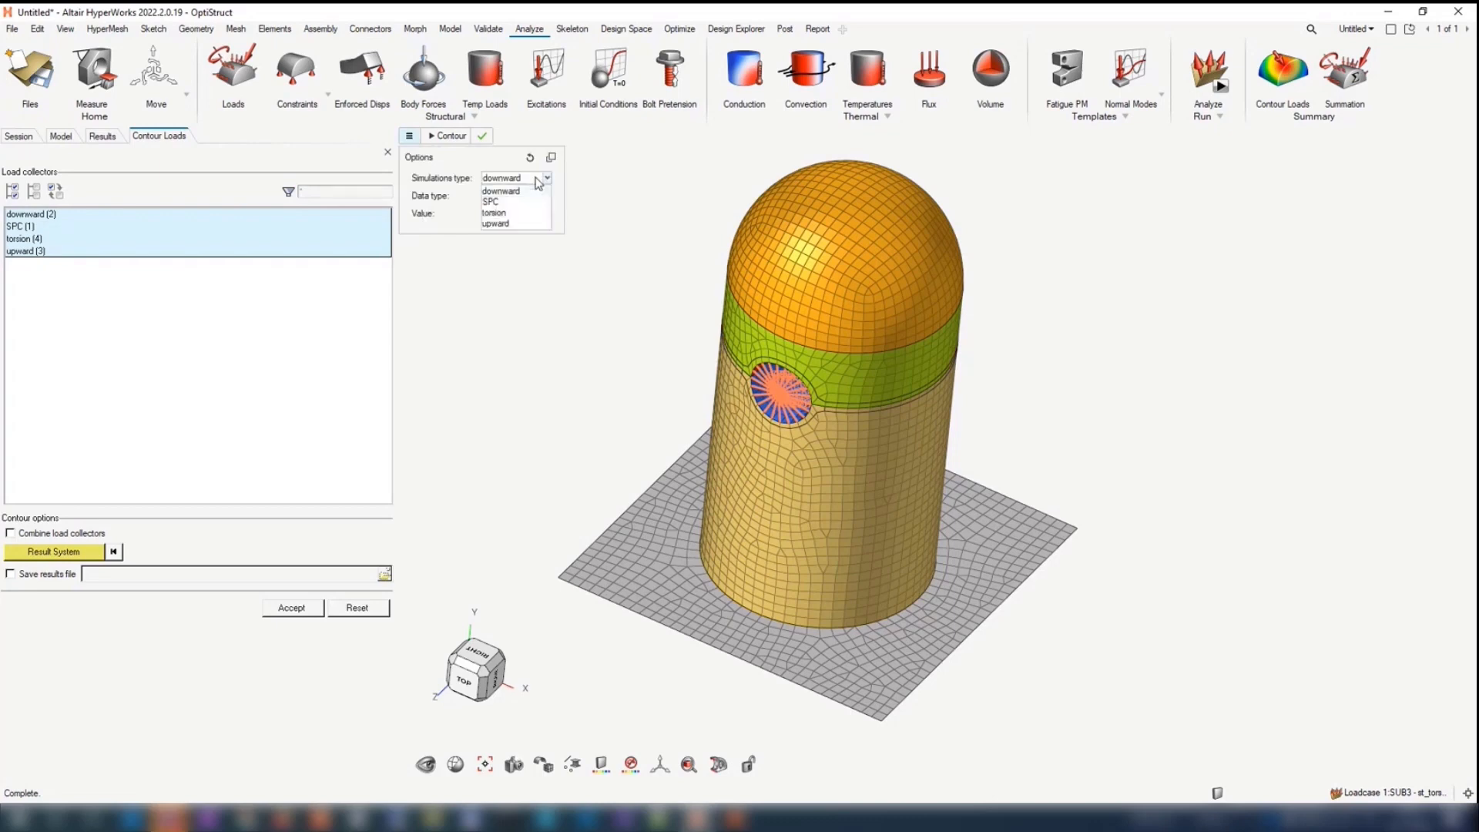
click(531, 192)
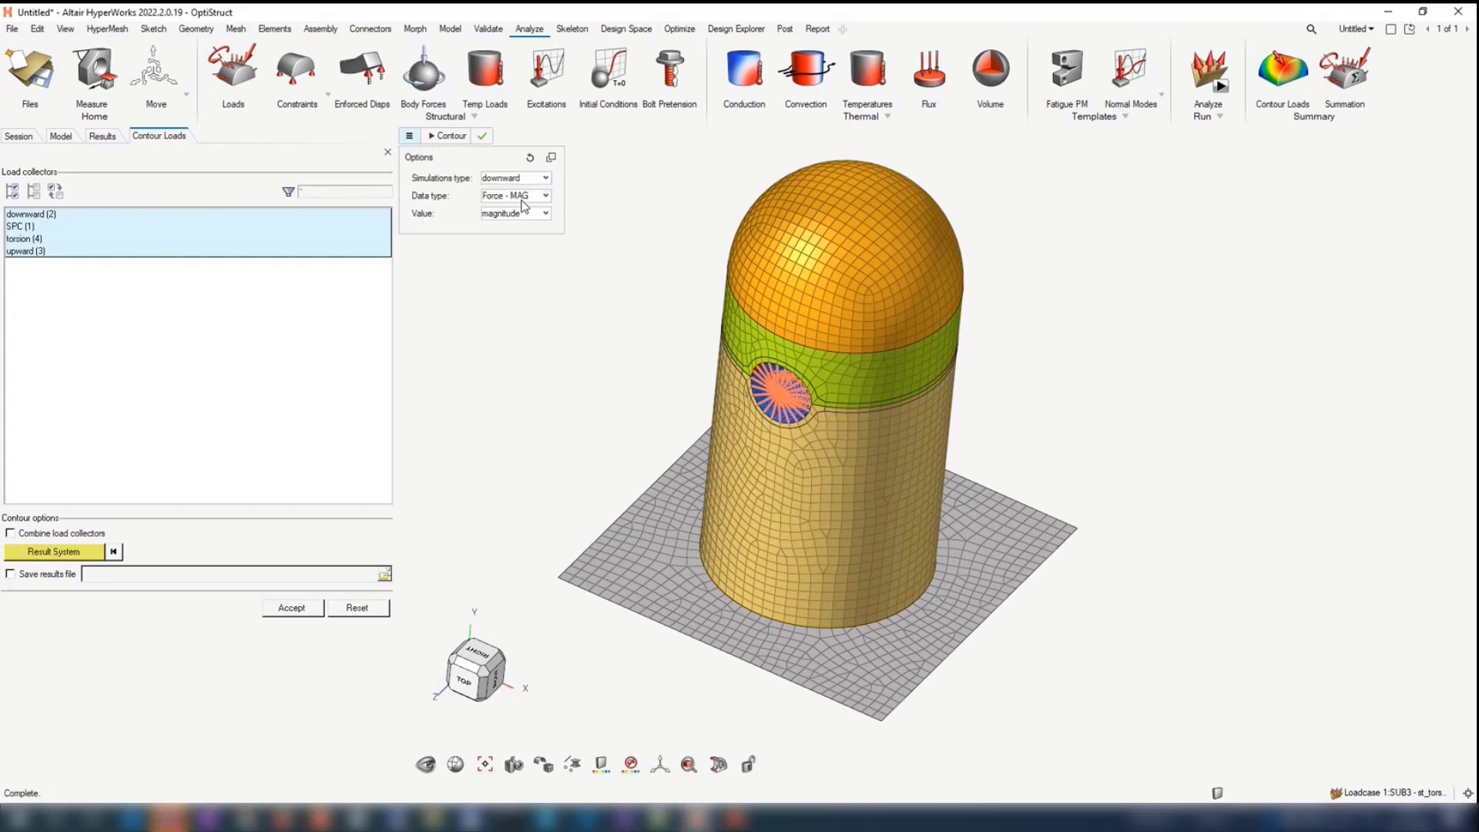
click(519, 180)
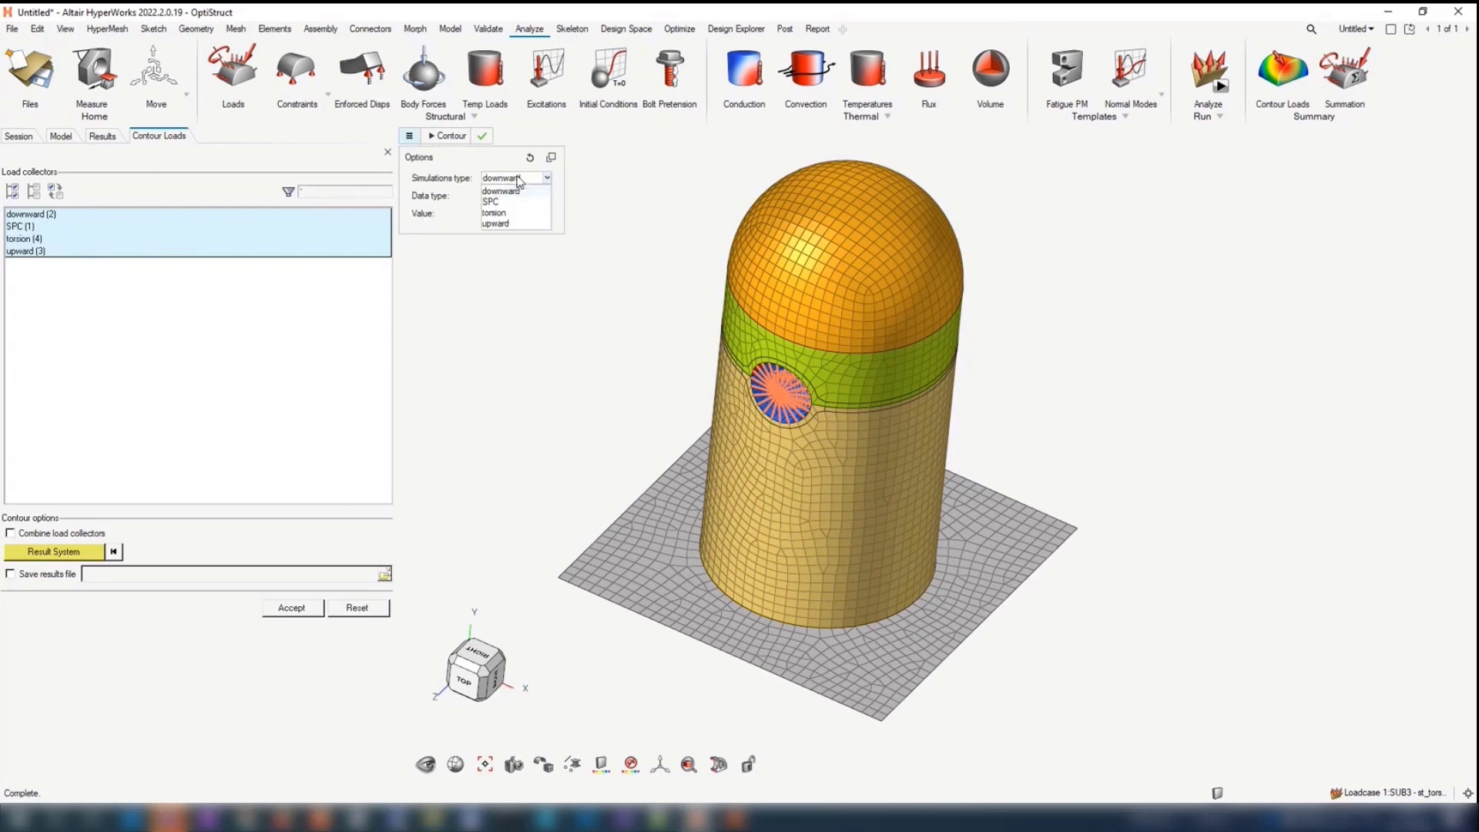
click(533, 141)
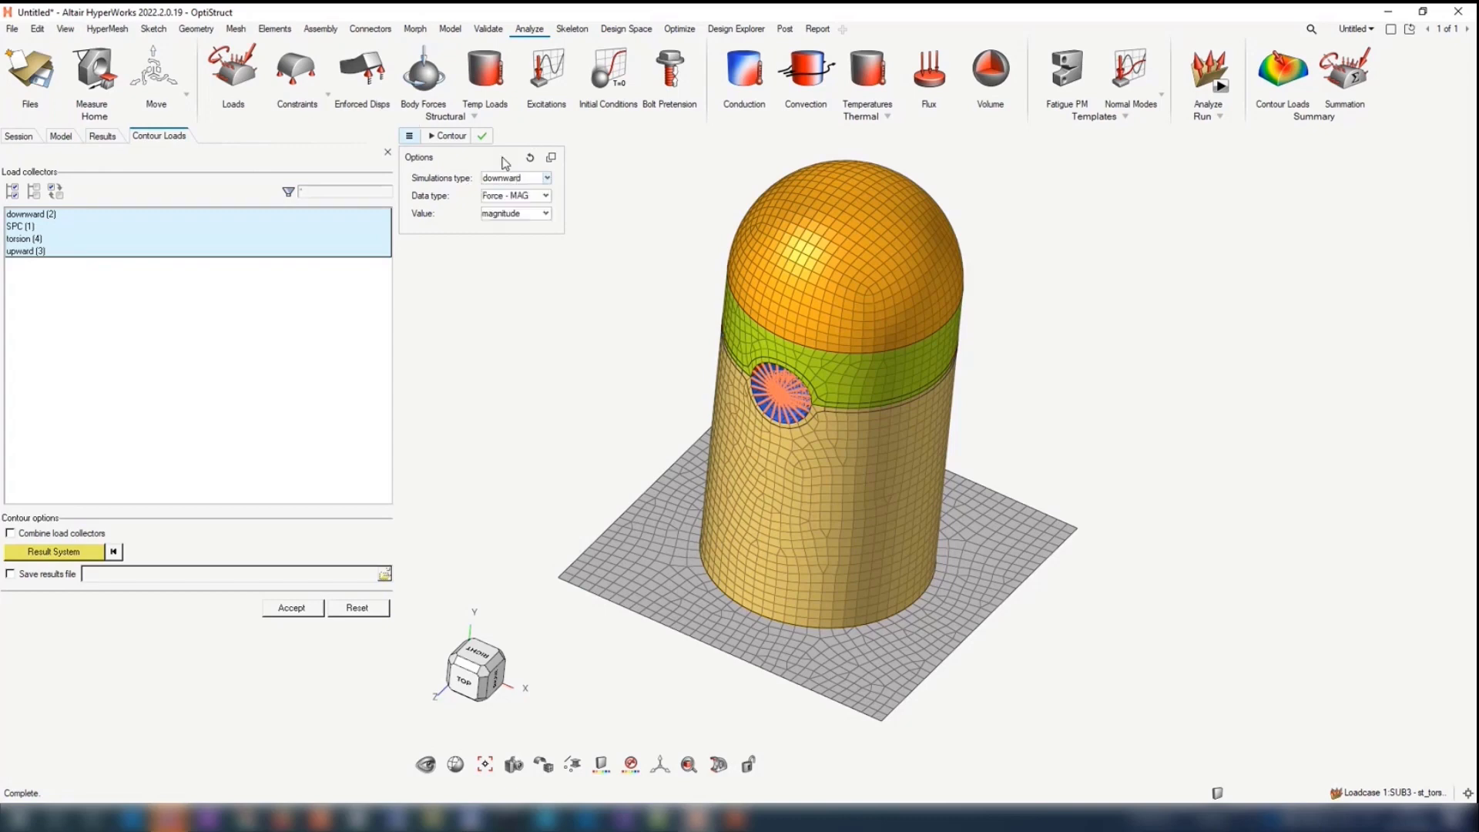
click(455, 136)
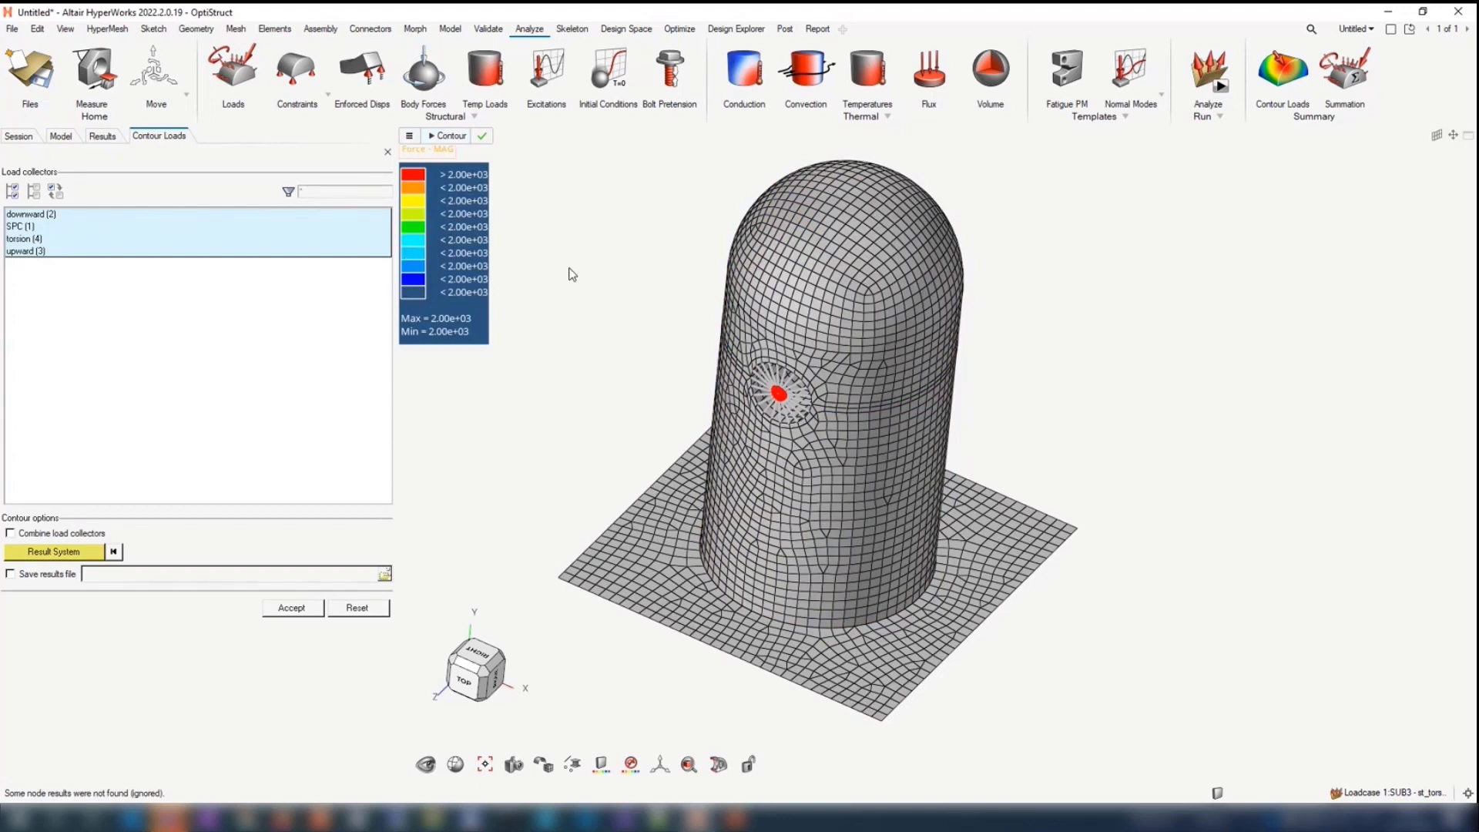
key(Escape)
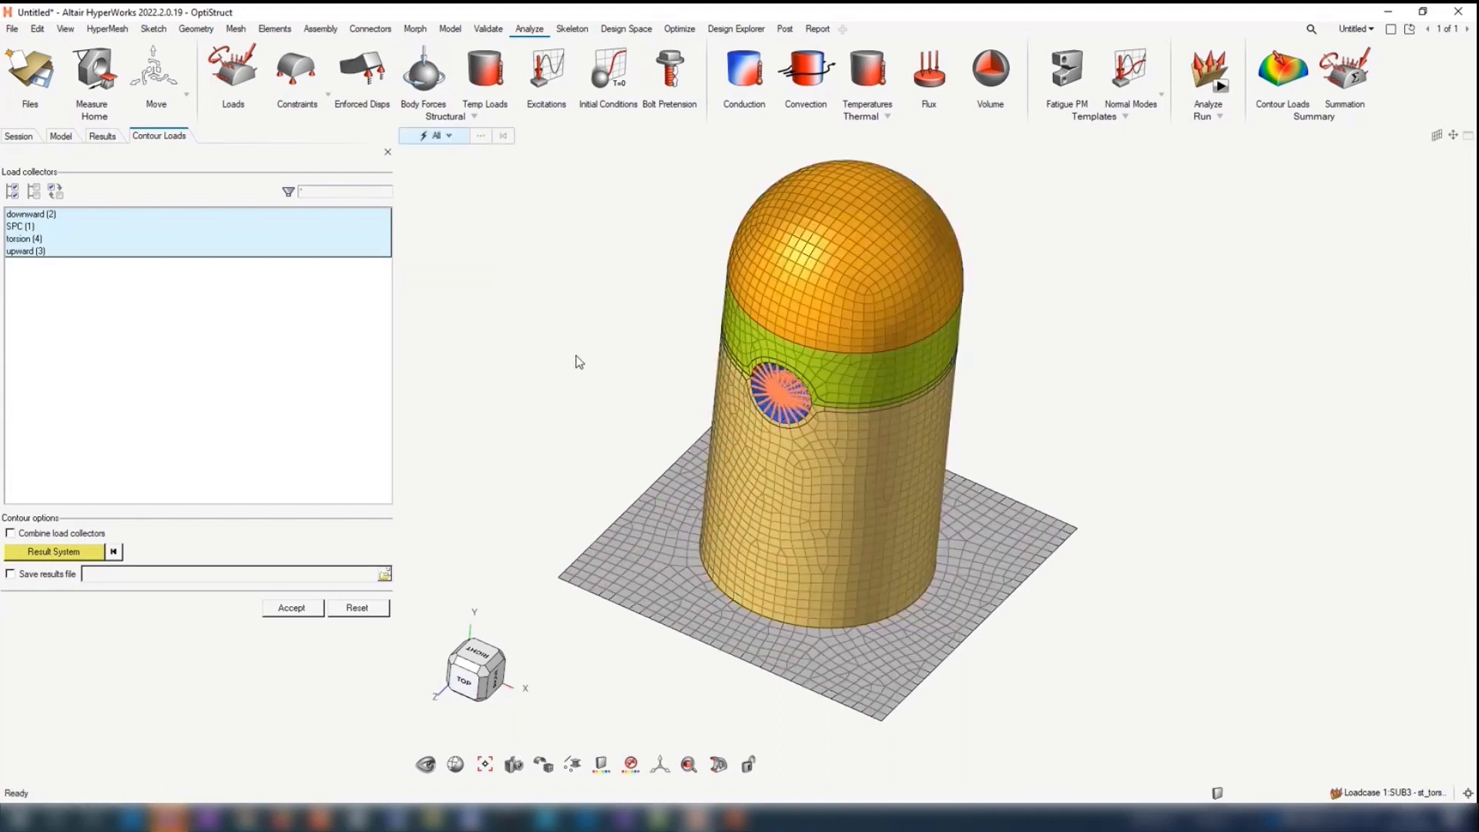
mouse_move(578, 362)
ctrl+mouse_down()
mouse_move(568, 340)
mouse_move(558, 354)
ctrl+mouse_up()
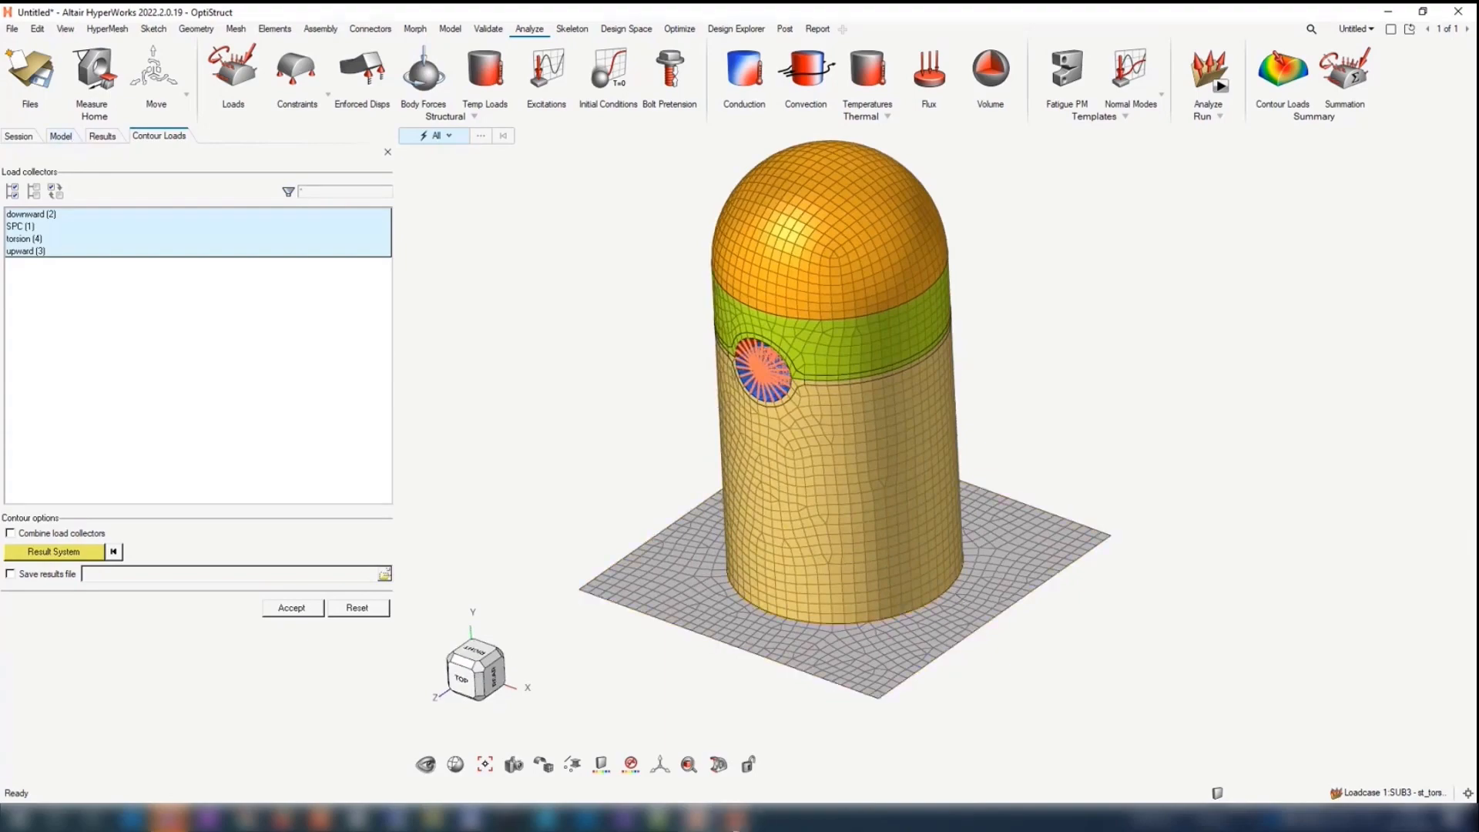
Step: Copy the line set f [tk_GetOpenFile] from the legacy TCL commands slide in PowerPoint and return to HyperWorks
click(734, 827)
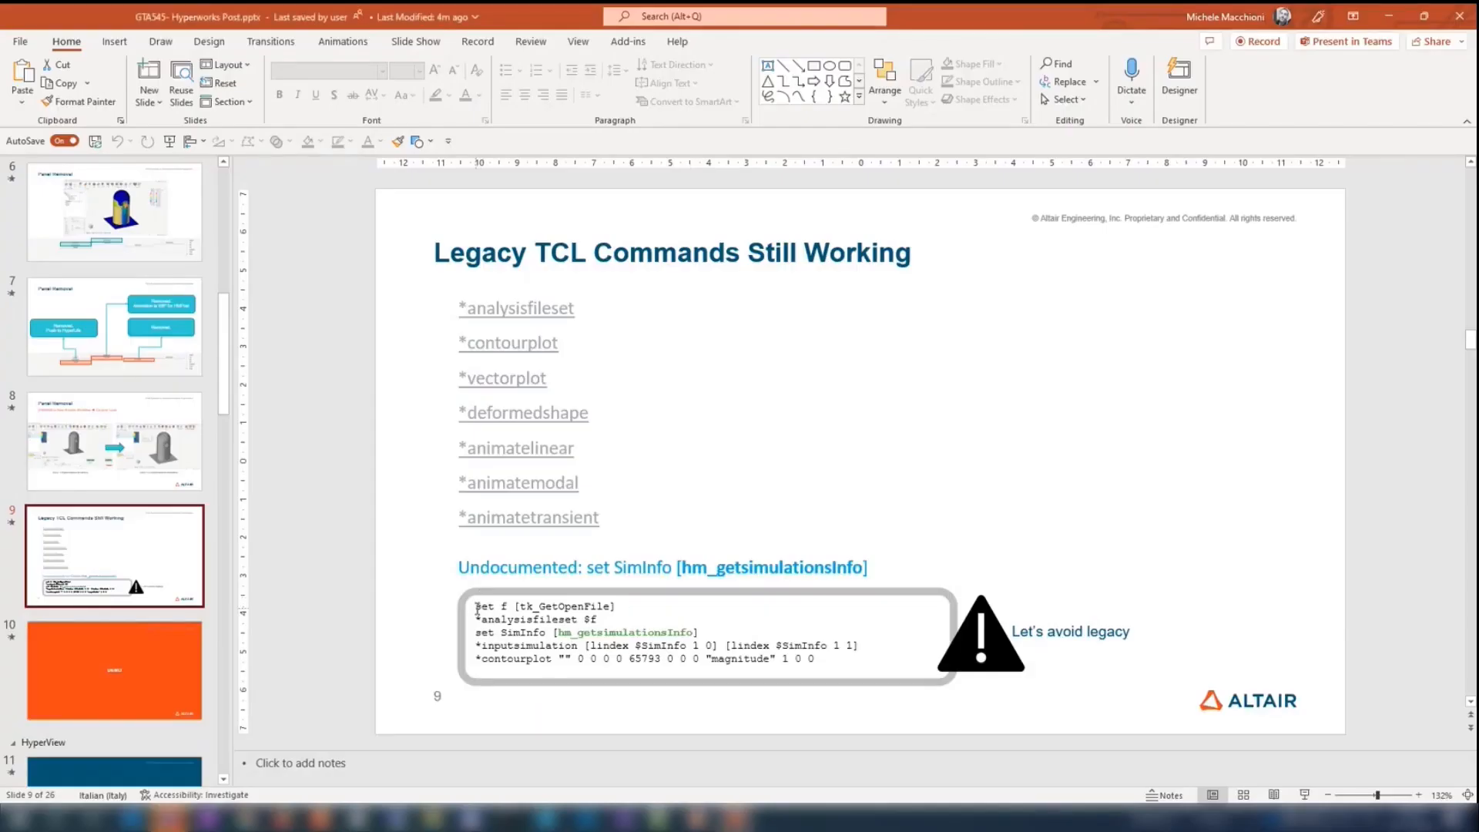
drag(477, 606, 864, 658)
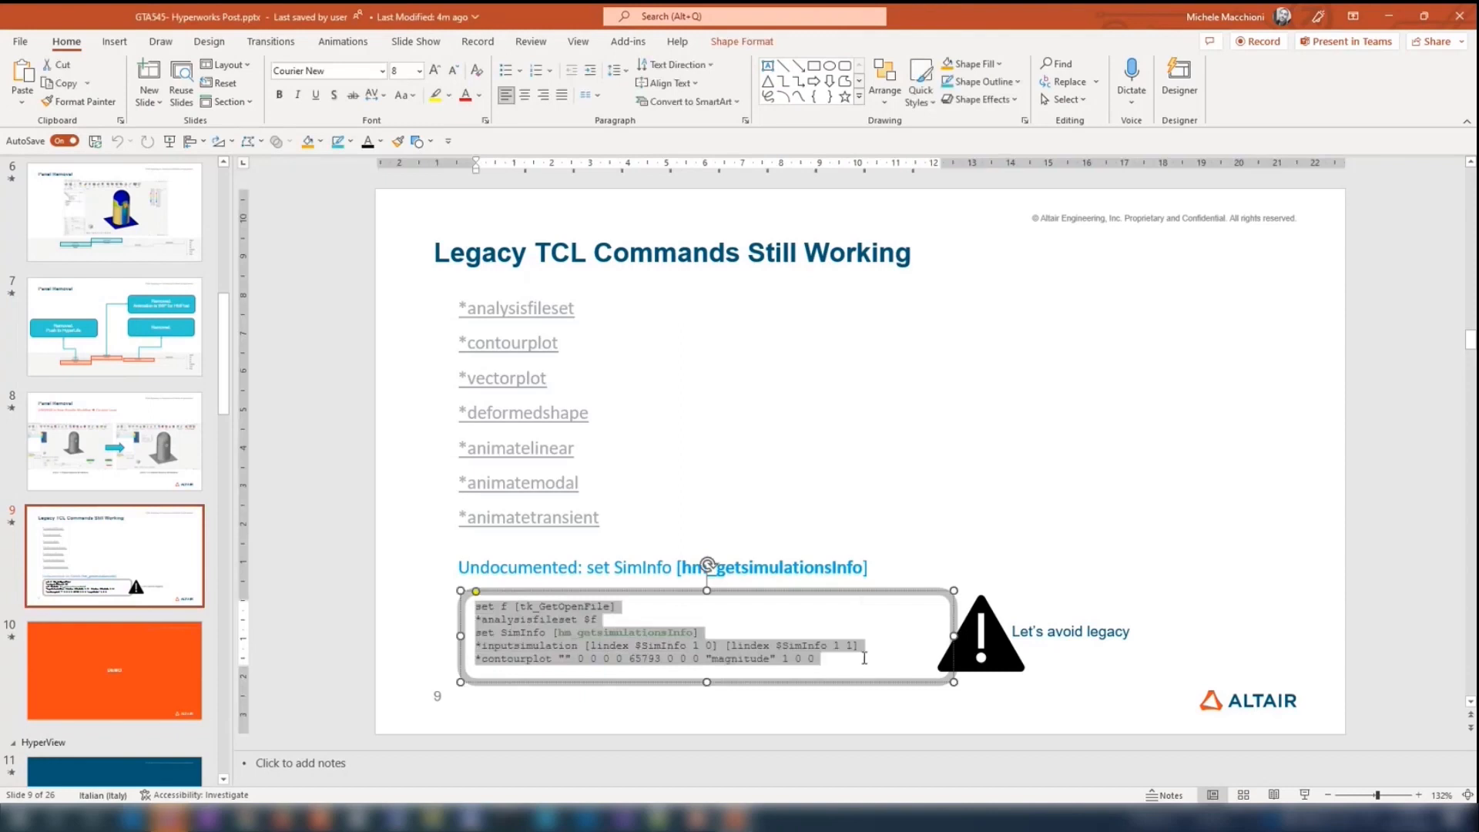
click(629, 613)
triple_click(479, 610)
key(ctrl+c)
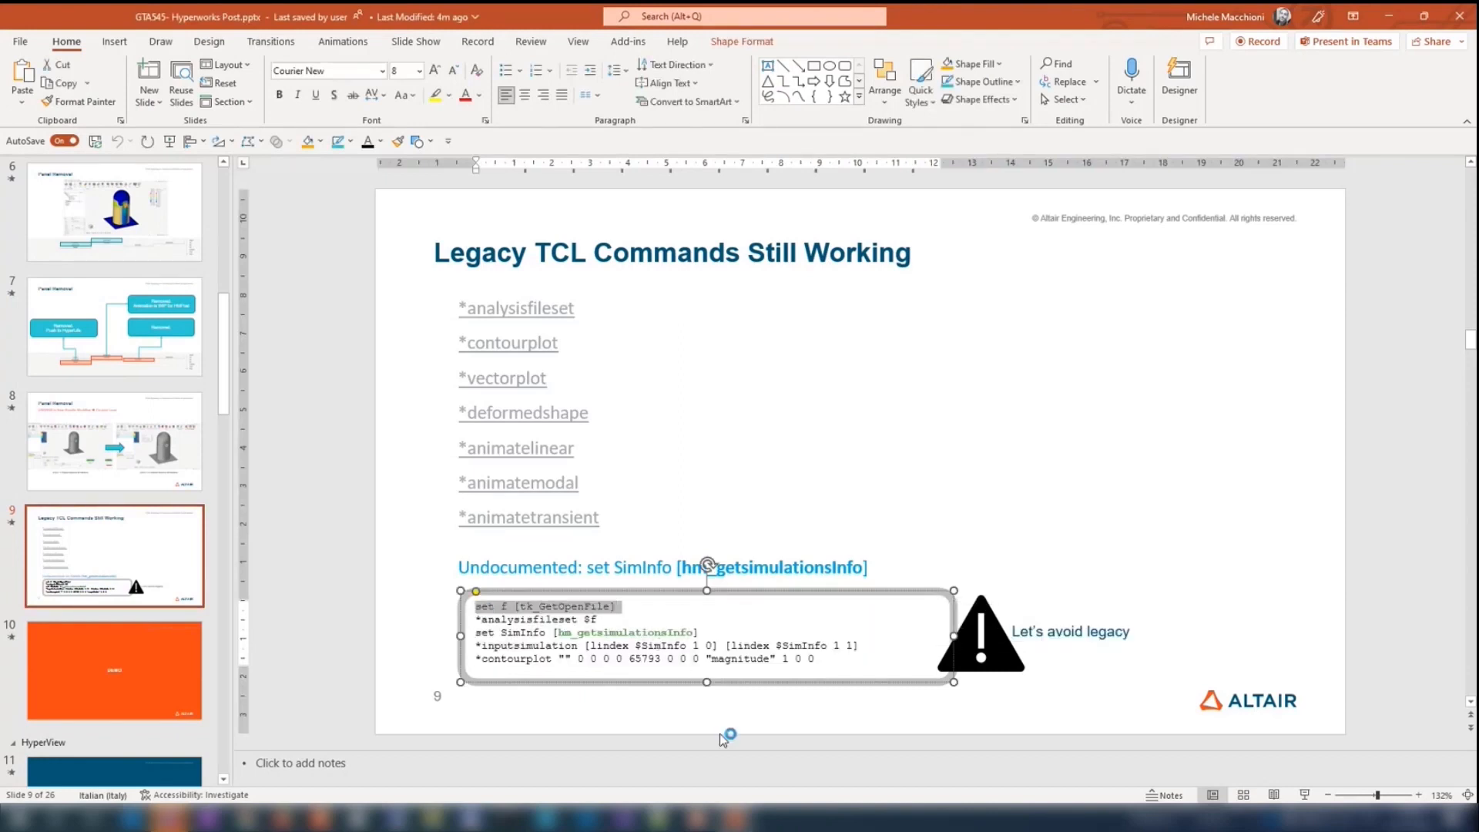
click(695, 818)
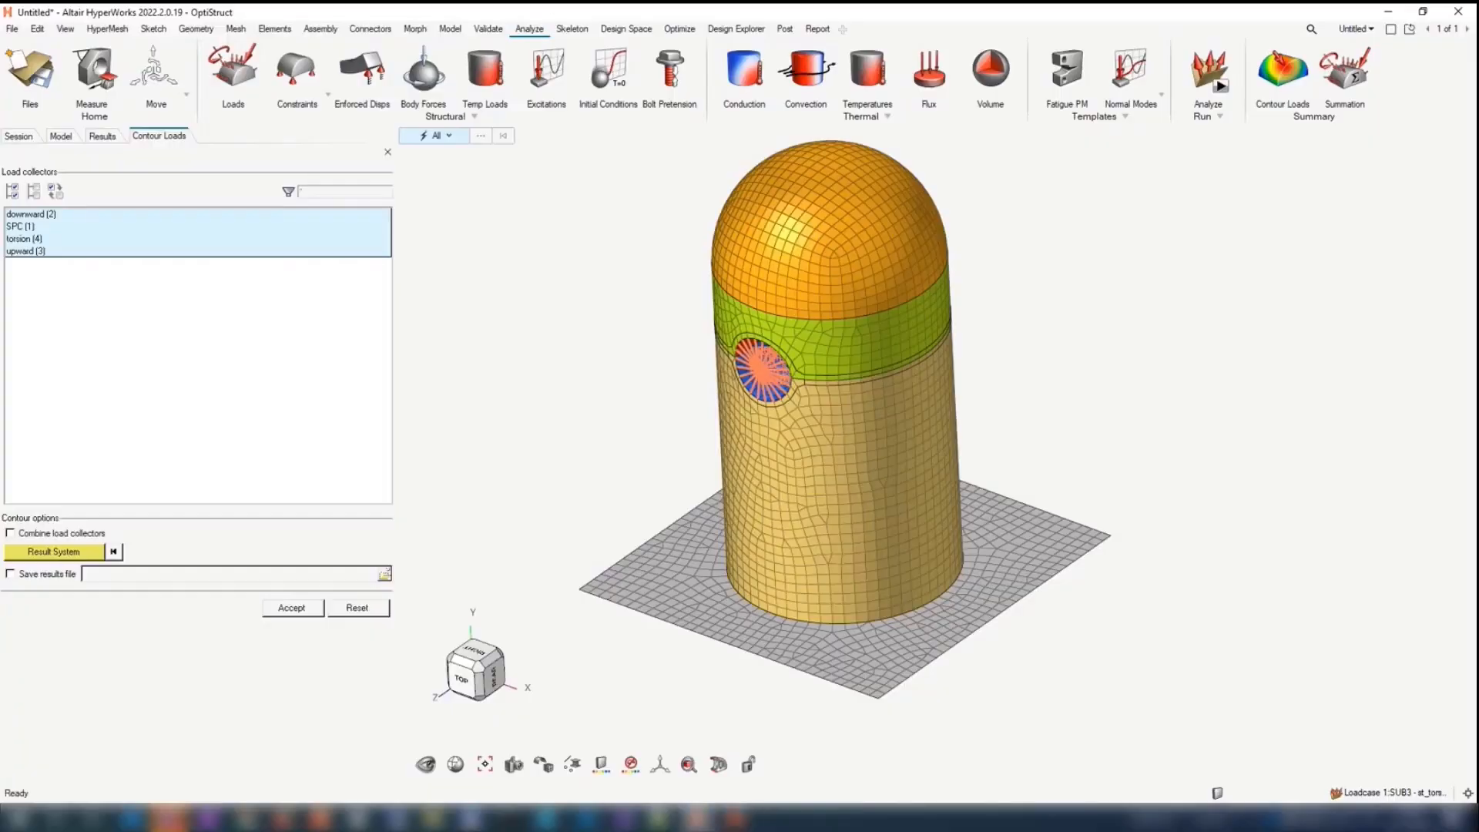
Step: Delete result1 and its loaded bullet.res results from the session
click(102, 136)
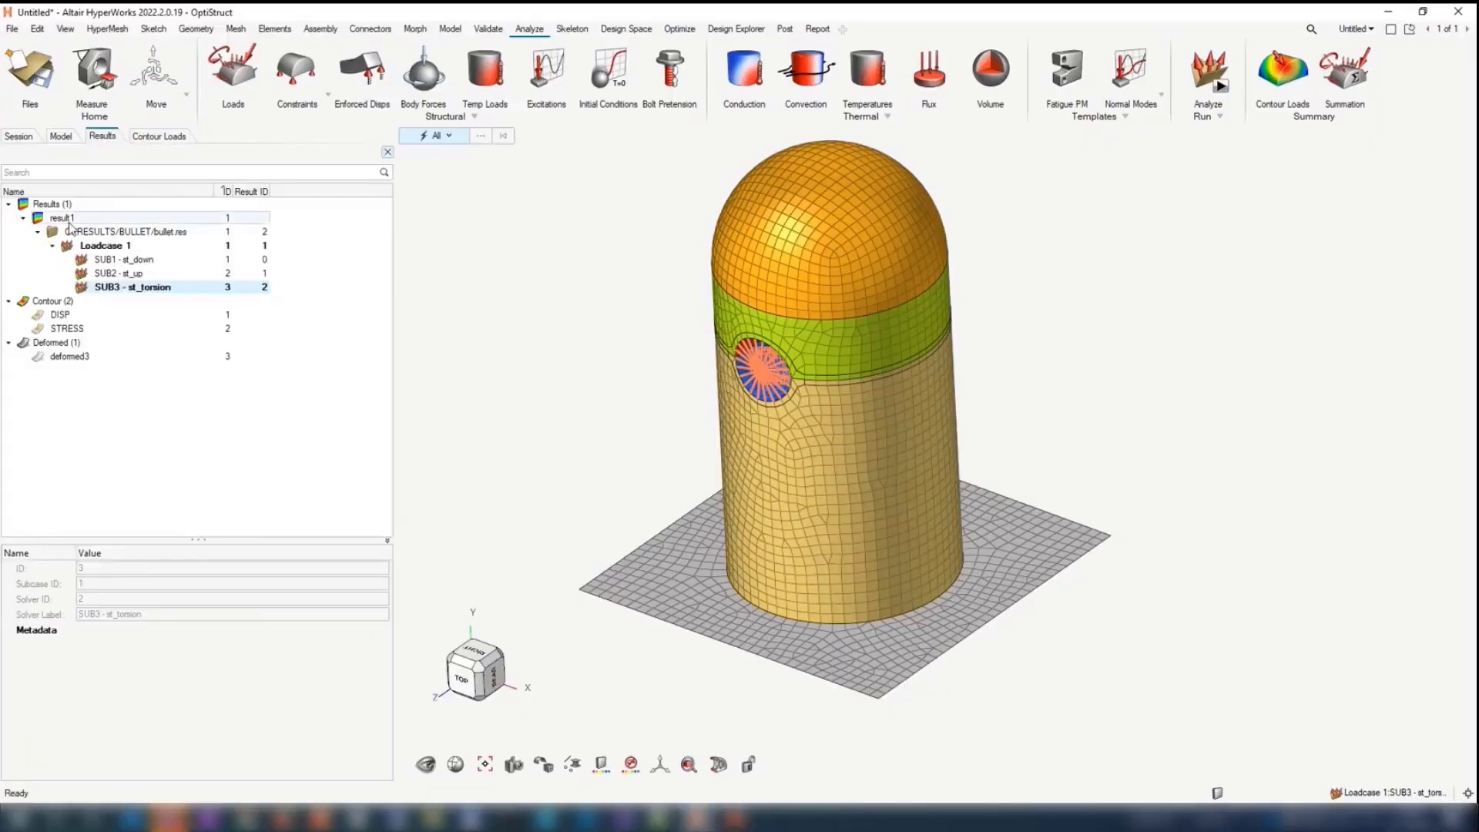
click(70, 222)
key(Delete)
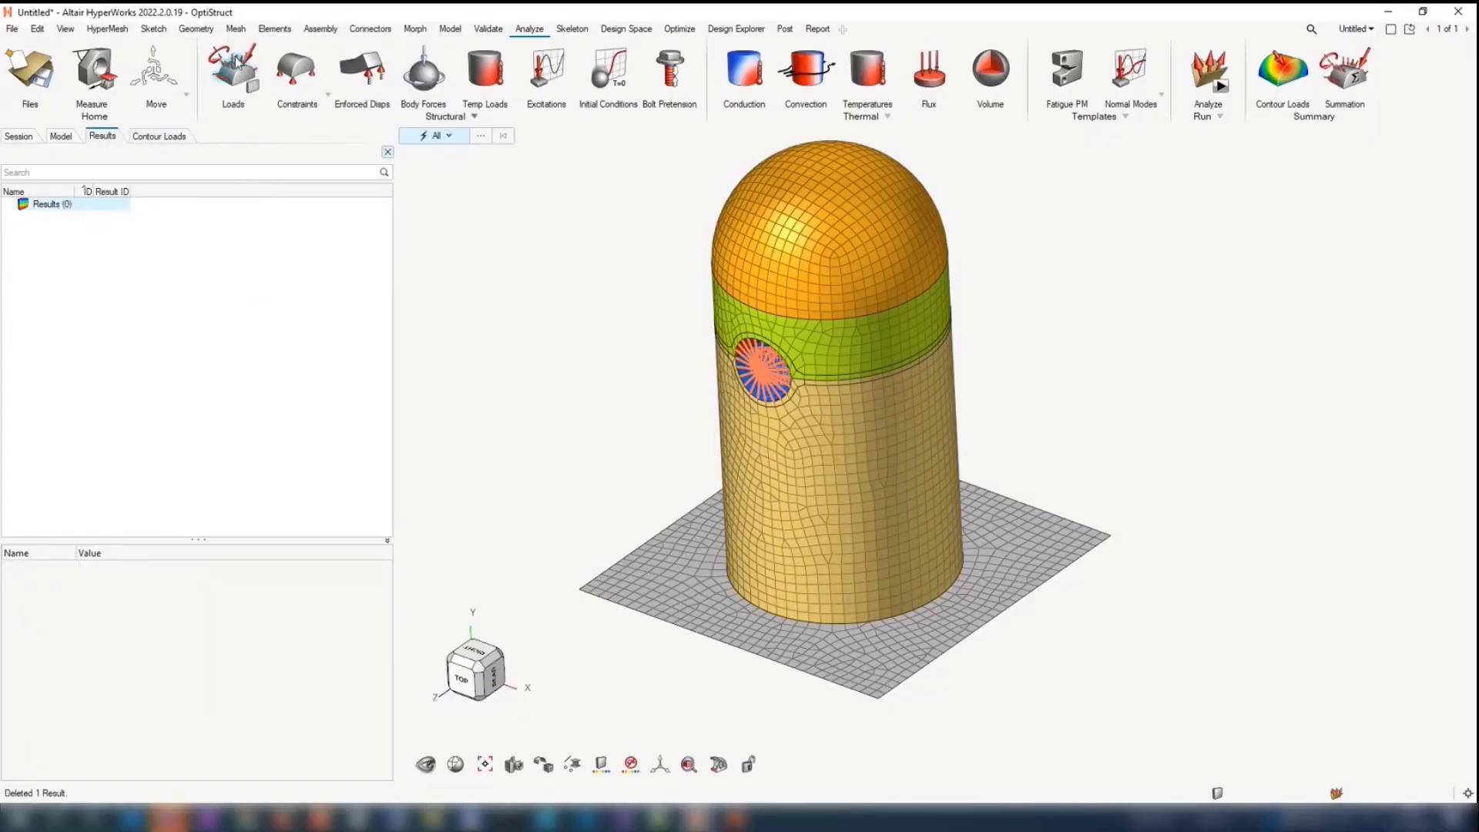
Step: Display the Tcl console and try to run the copied command set f [tk_GetOpenFile]
click(65, 29)
click(103, 176)
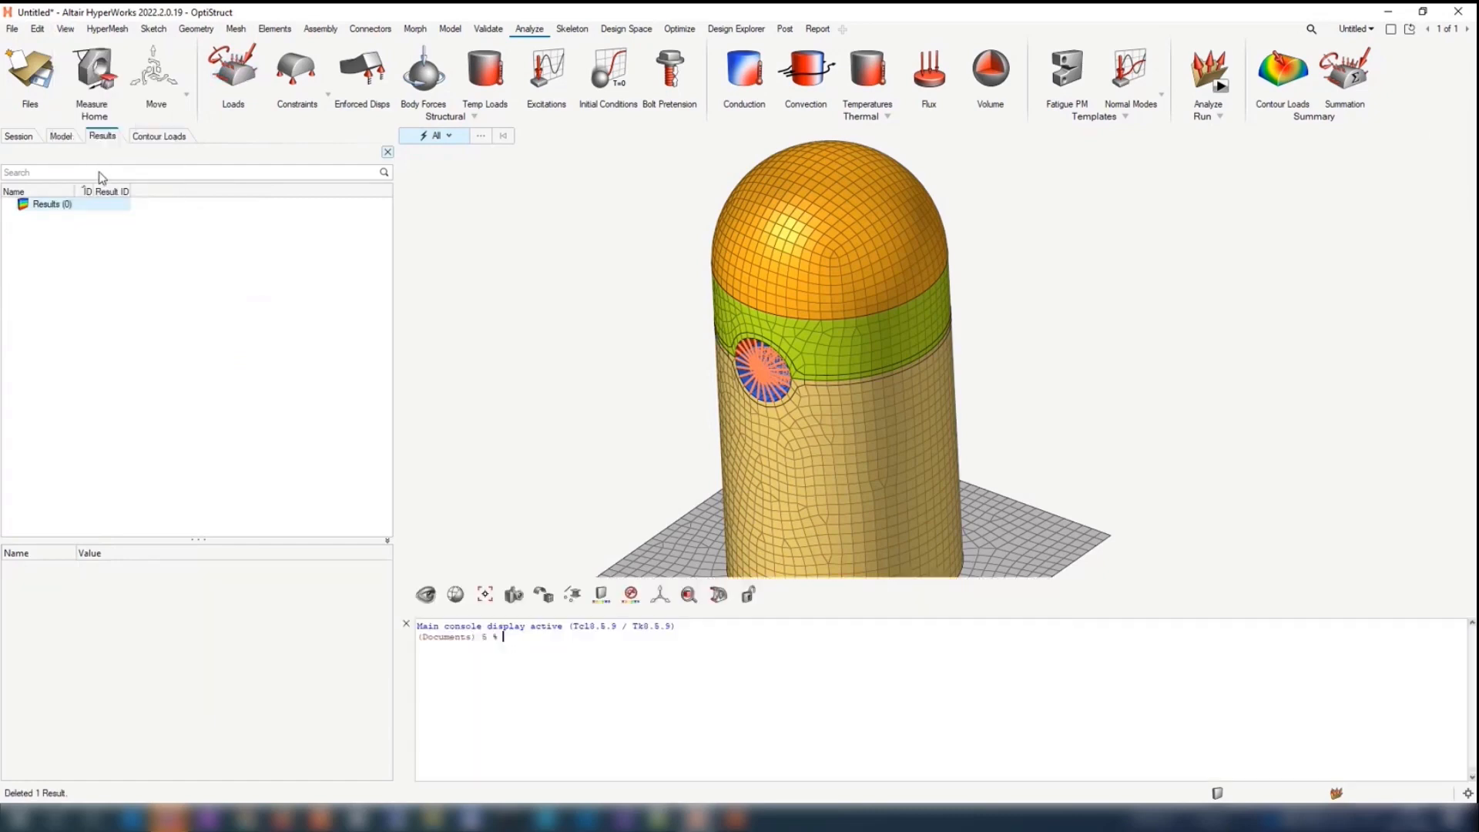
key(ctrl+v)
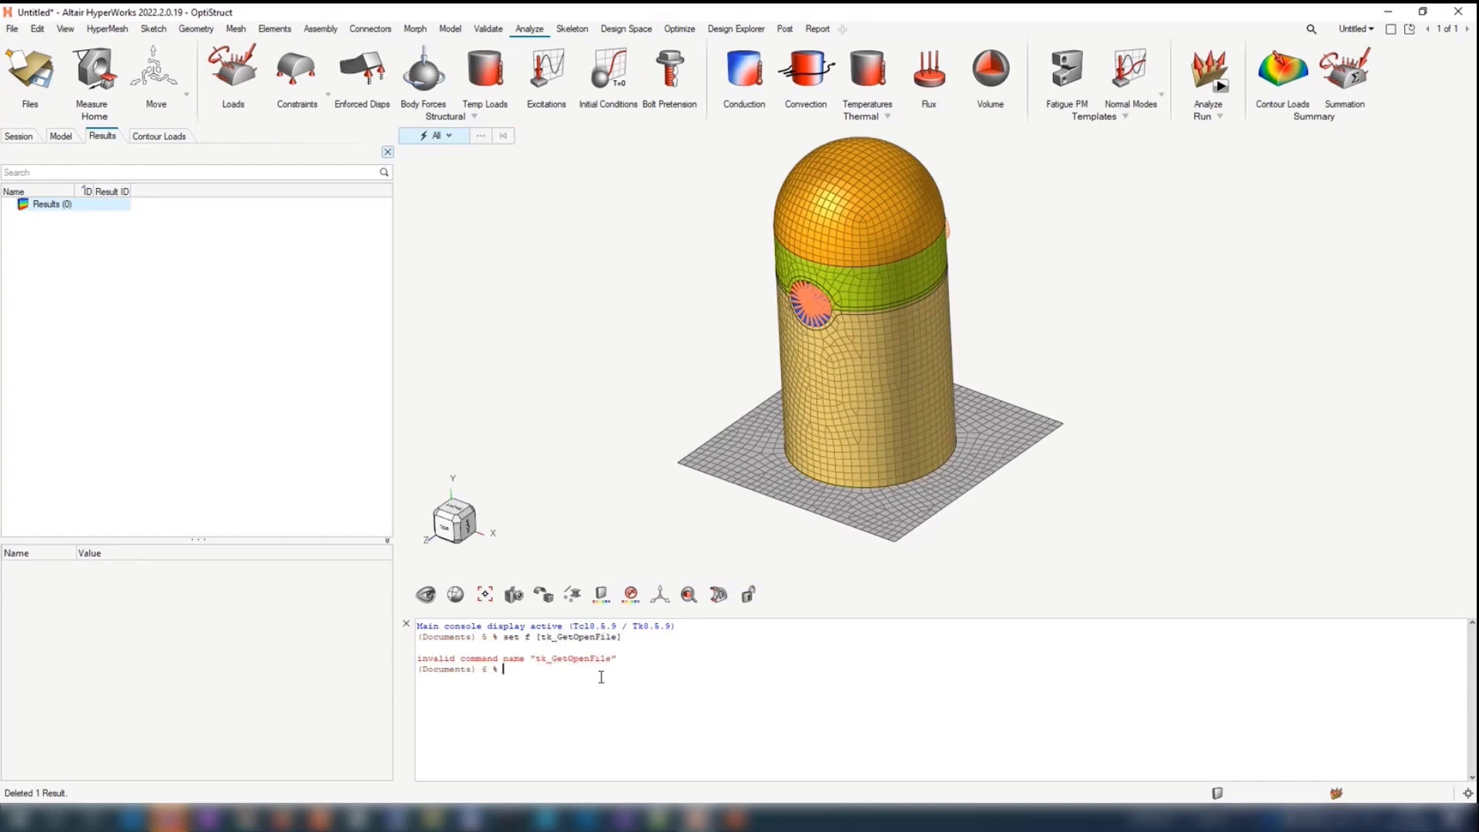
Step: Enter the command with lowercase spelling, set f [tk_getOpenFile], in the Tcl console
text(set f [tk_get)
key(Tab)
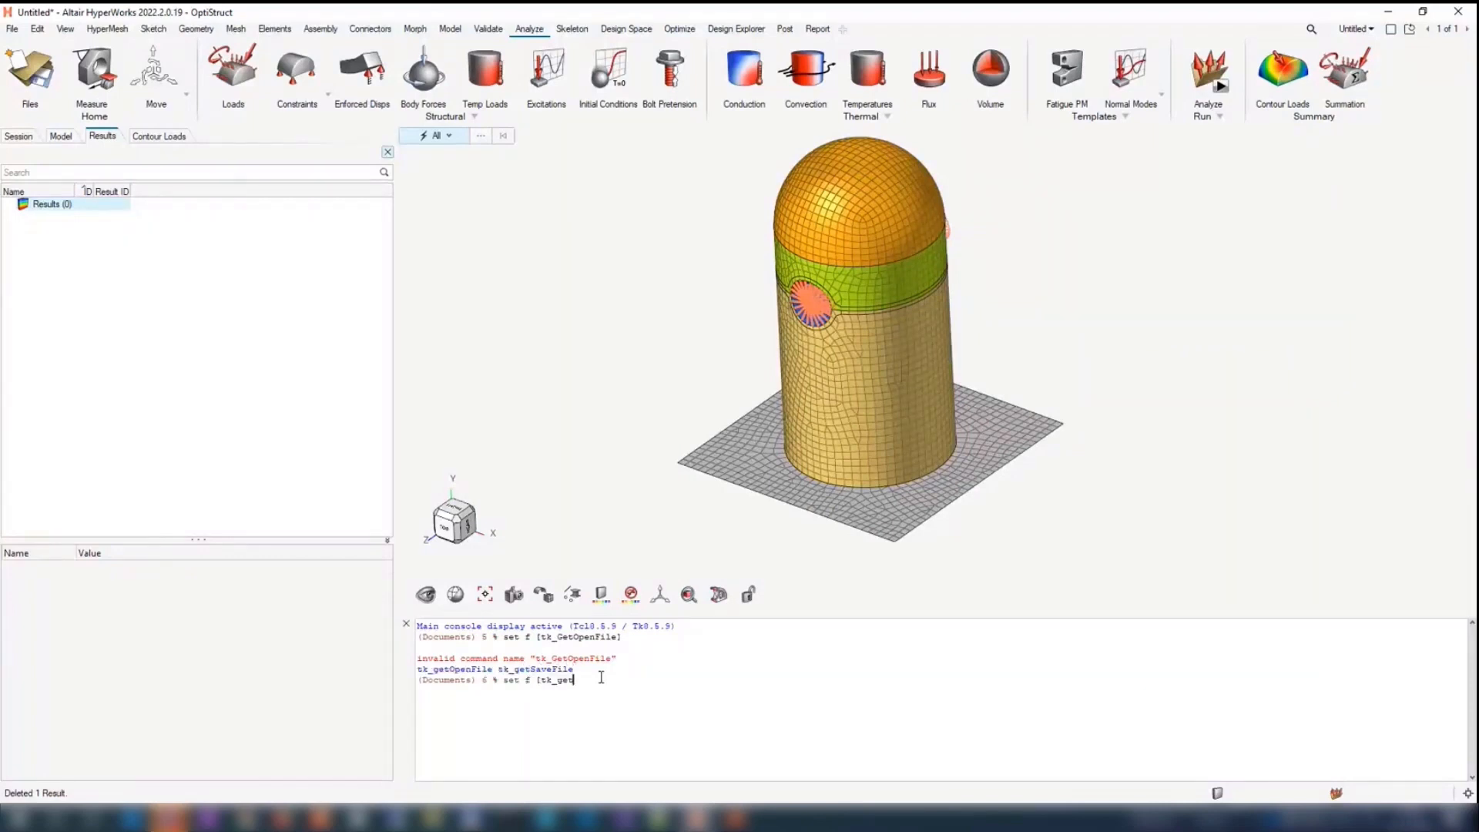
text(OpenFile])
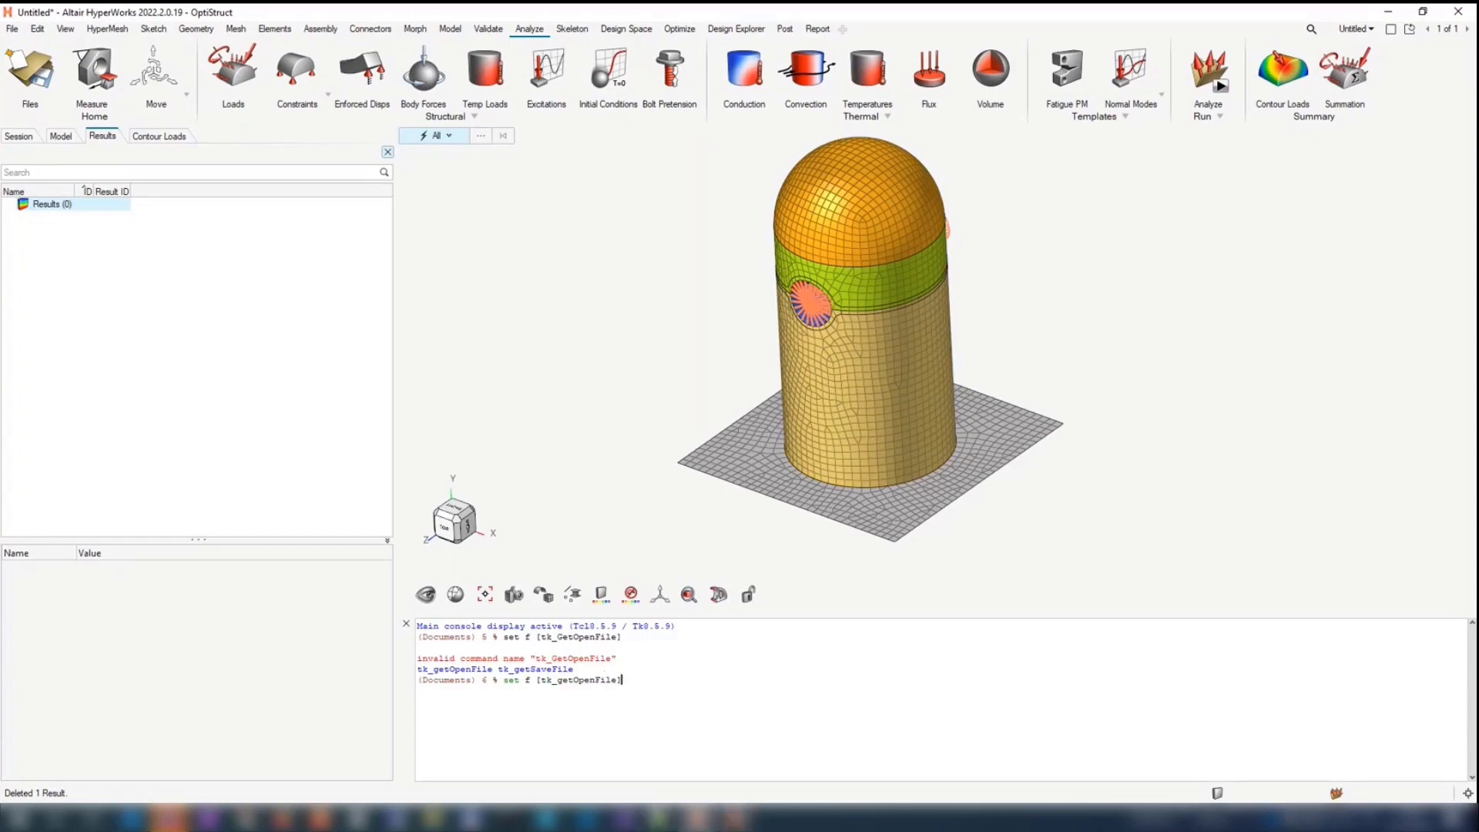
Step: Correct the command name on the PowerPoint slide to tk_getOpenFile and return to HyperWorks
key(alt+Tab)
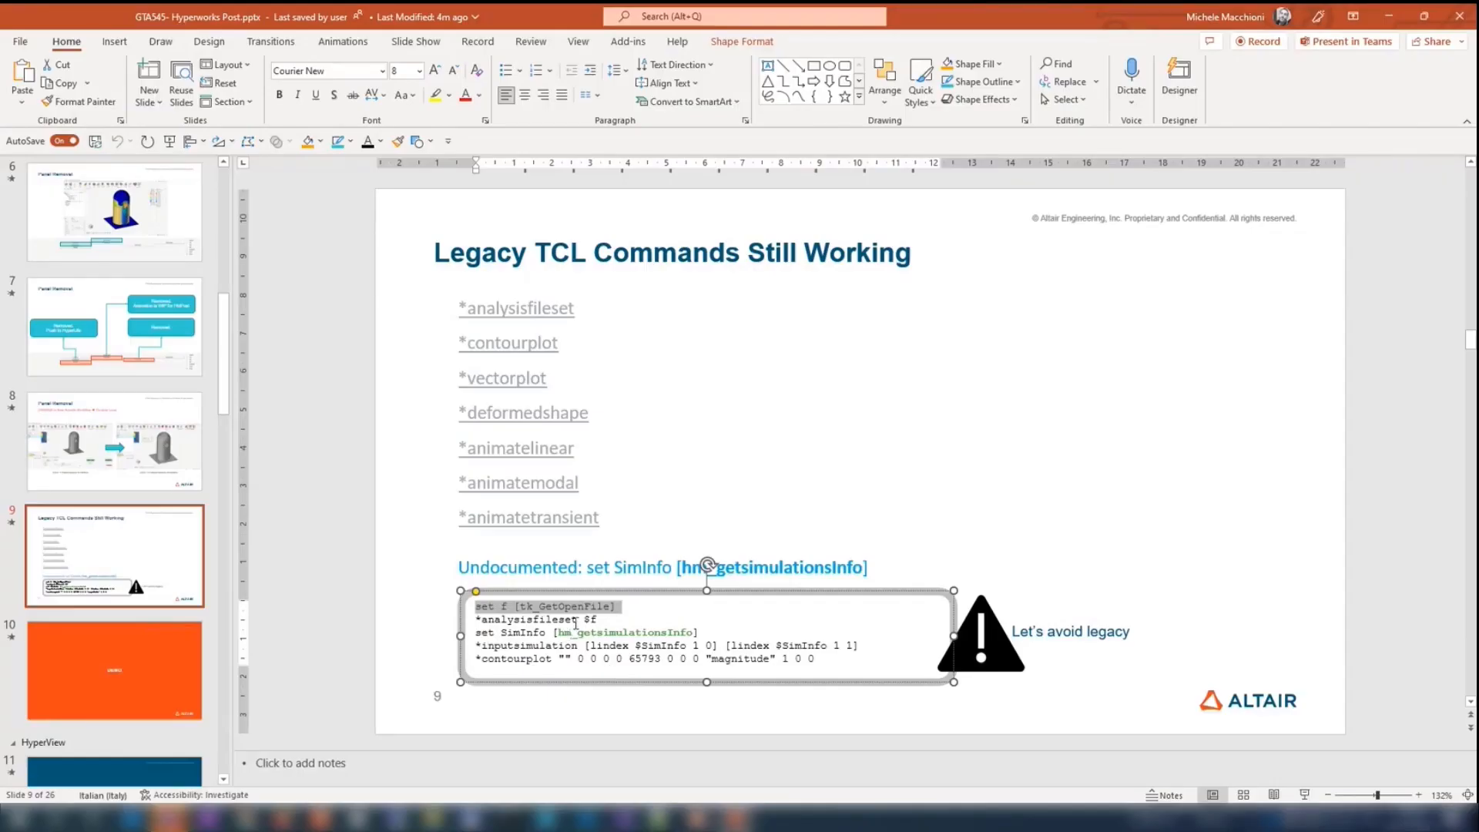
click(546, 605)
key(BackSpace)
text(g)
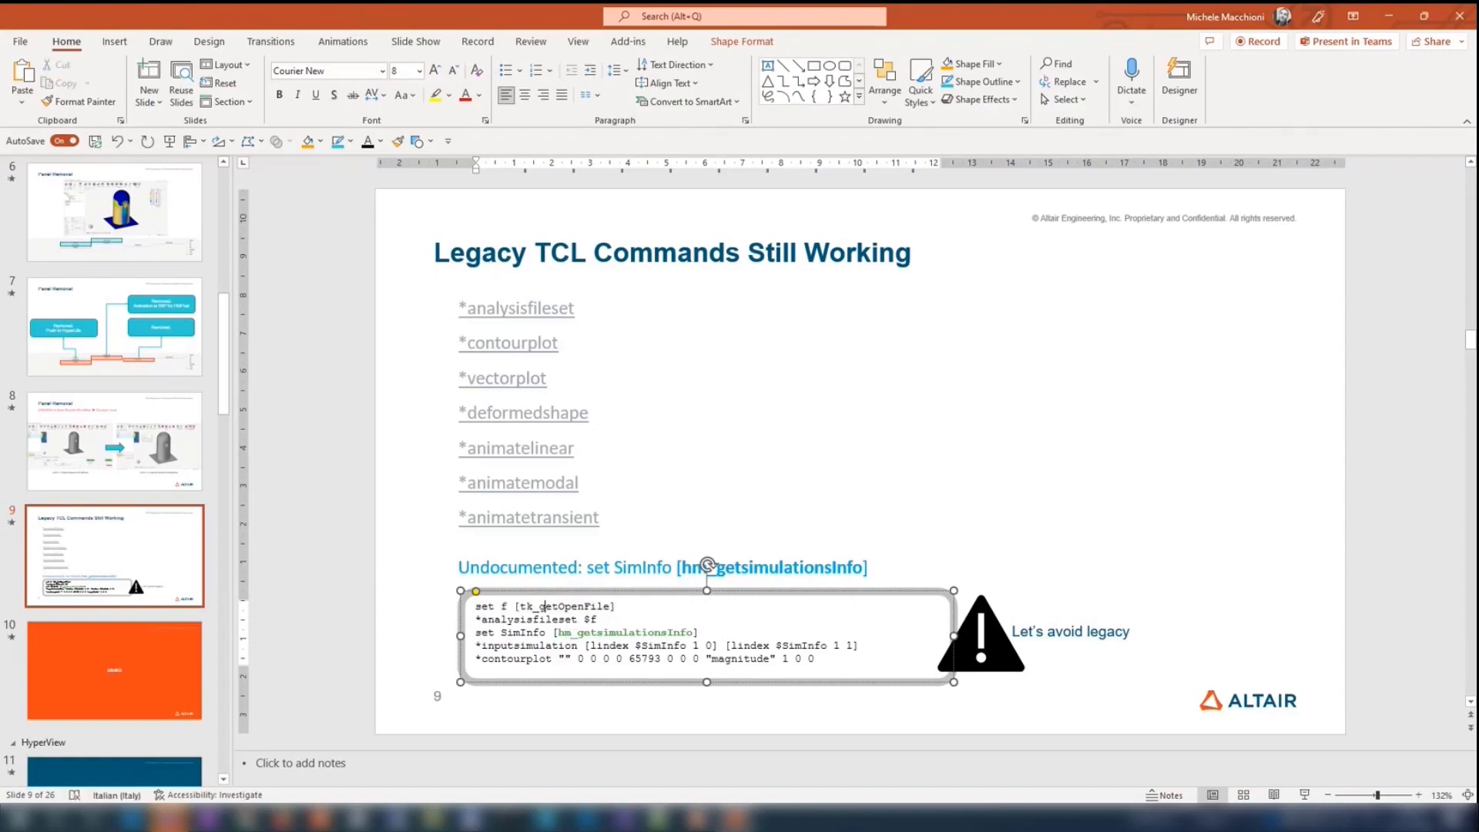
key(alt+Tab)
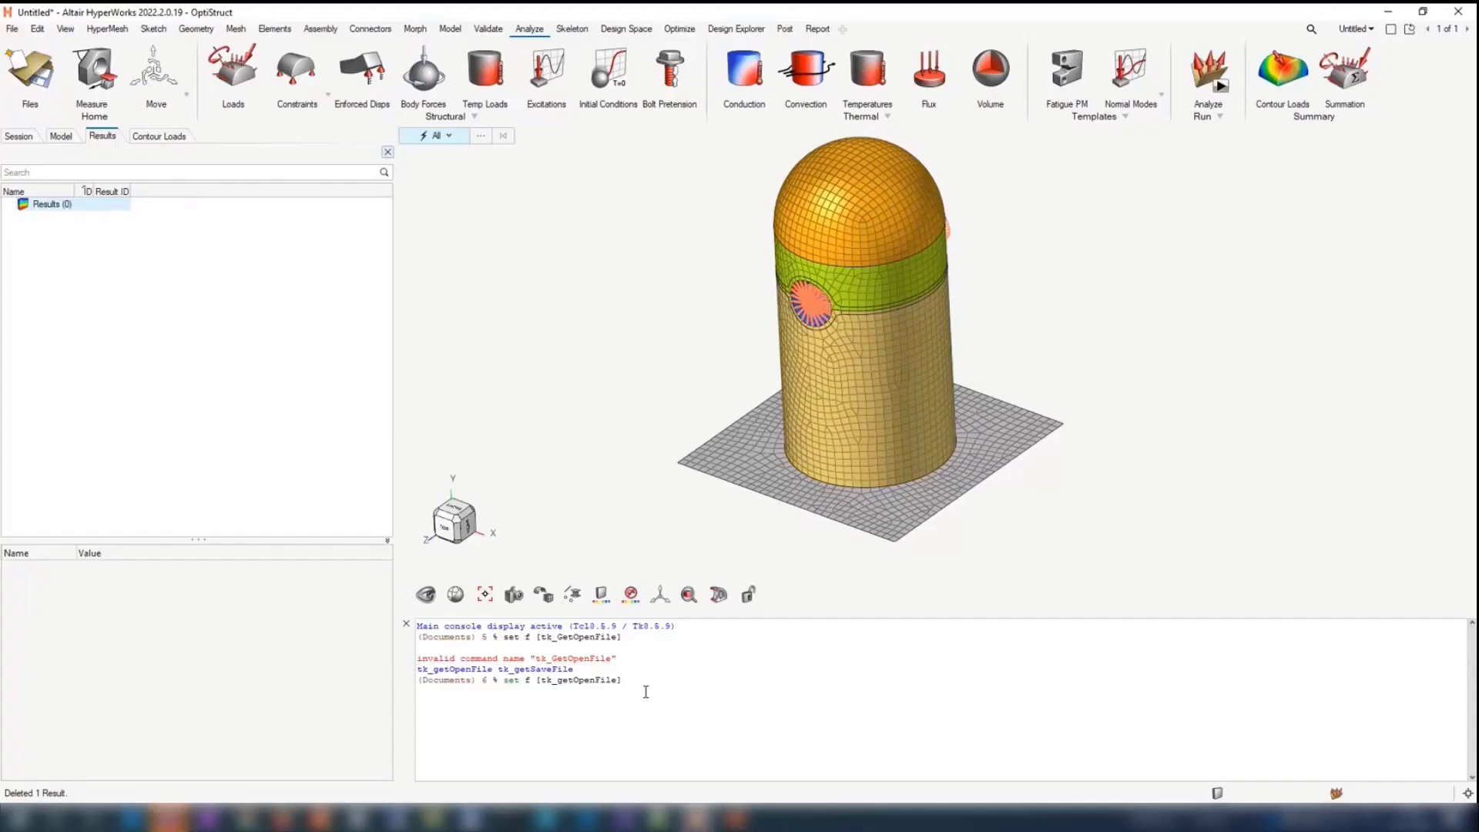
Step: Execute the file-open command with bullet.res as the chosen file, and run *analysisfileset $f from the PowerPoint slide in the console
key(Return)
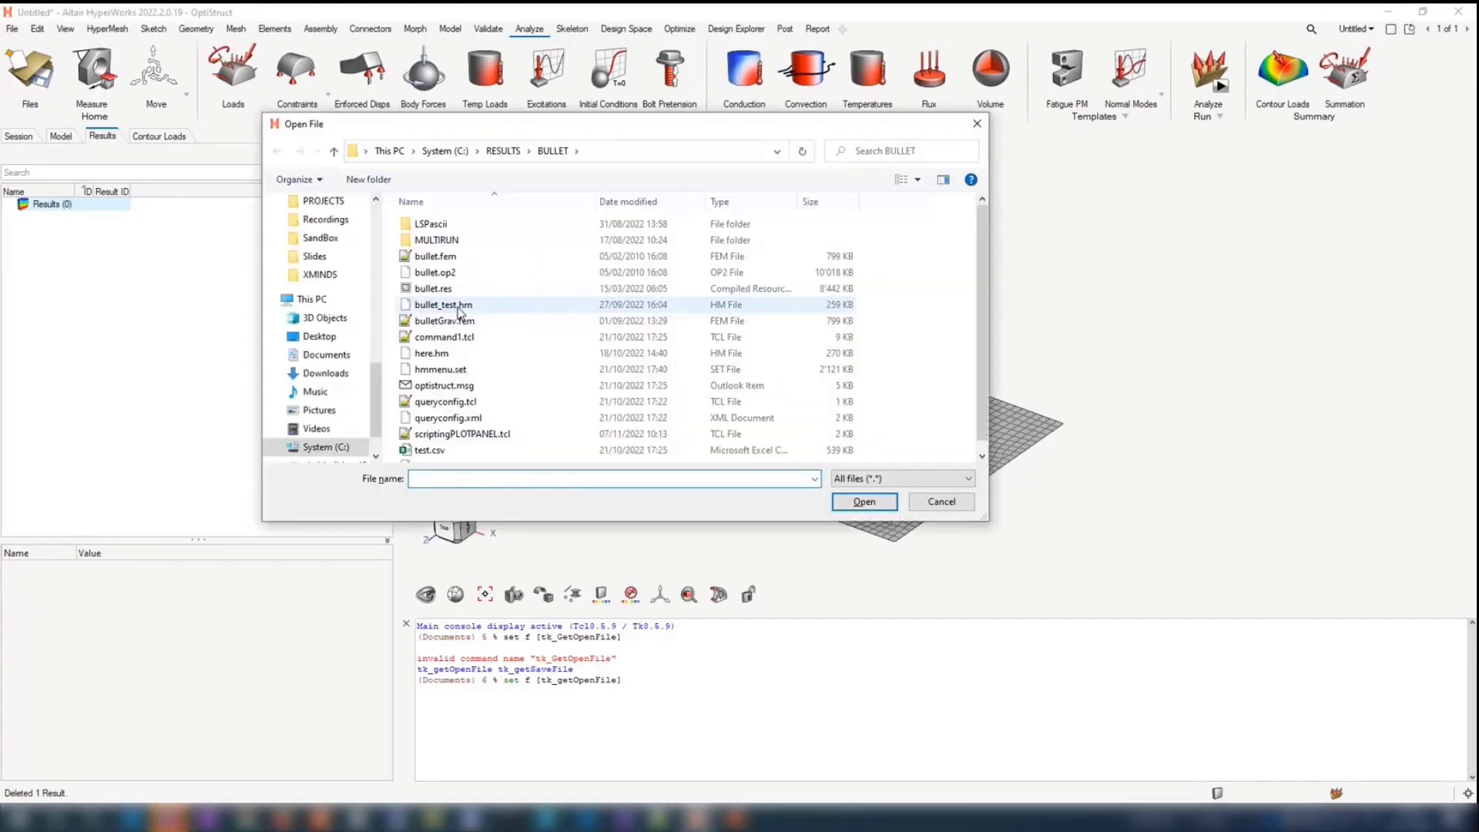
double_click(454, 288)
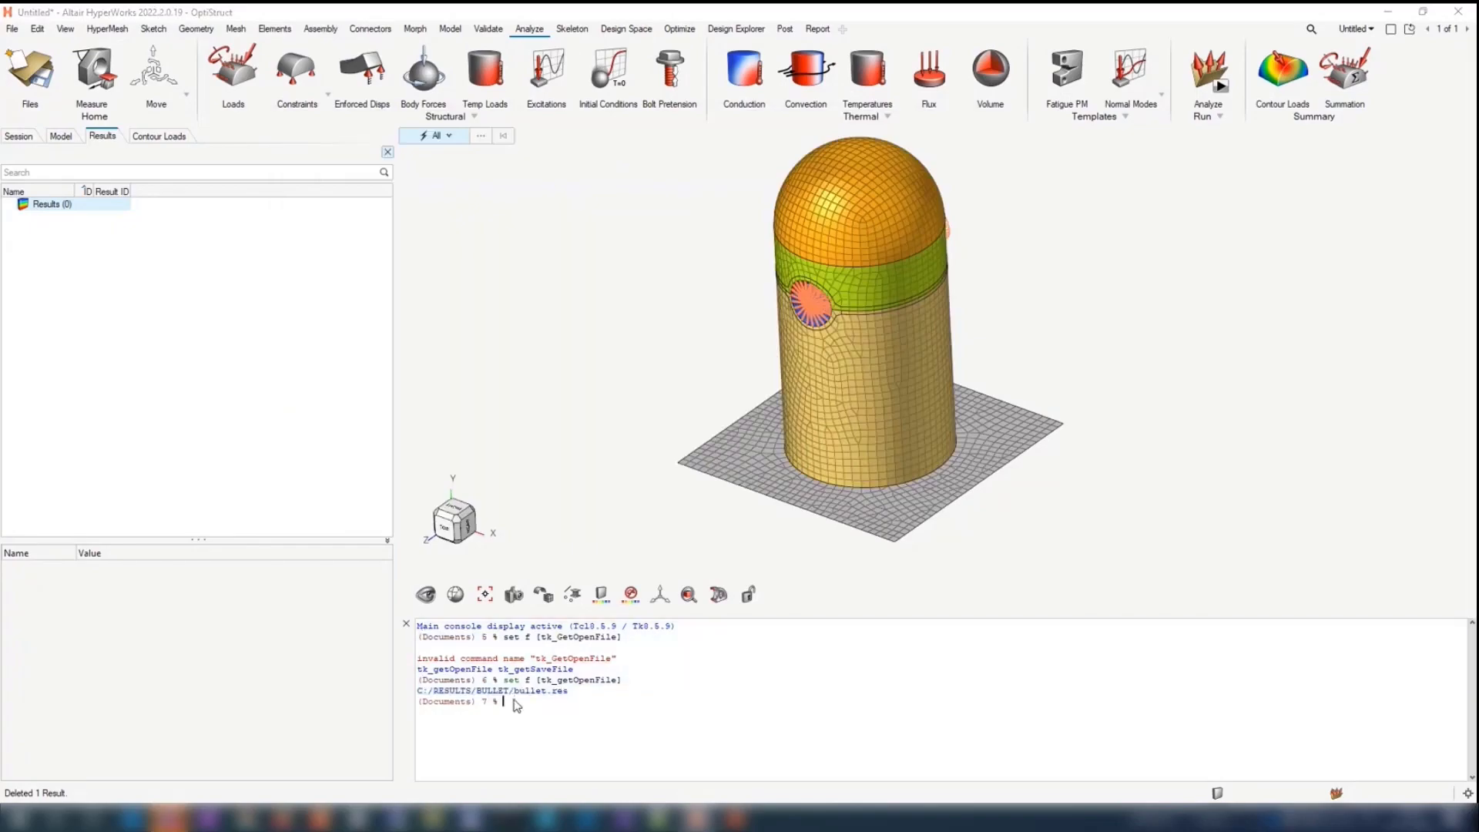
key(alt+Tab)
drag(477, 619, 601, 623)
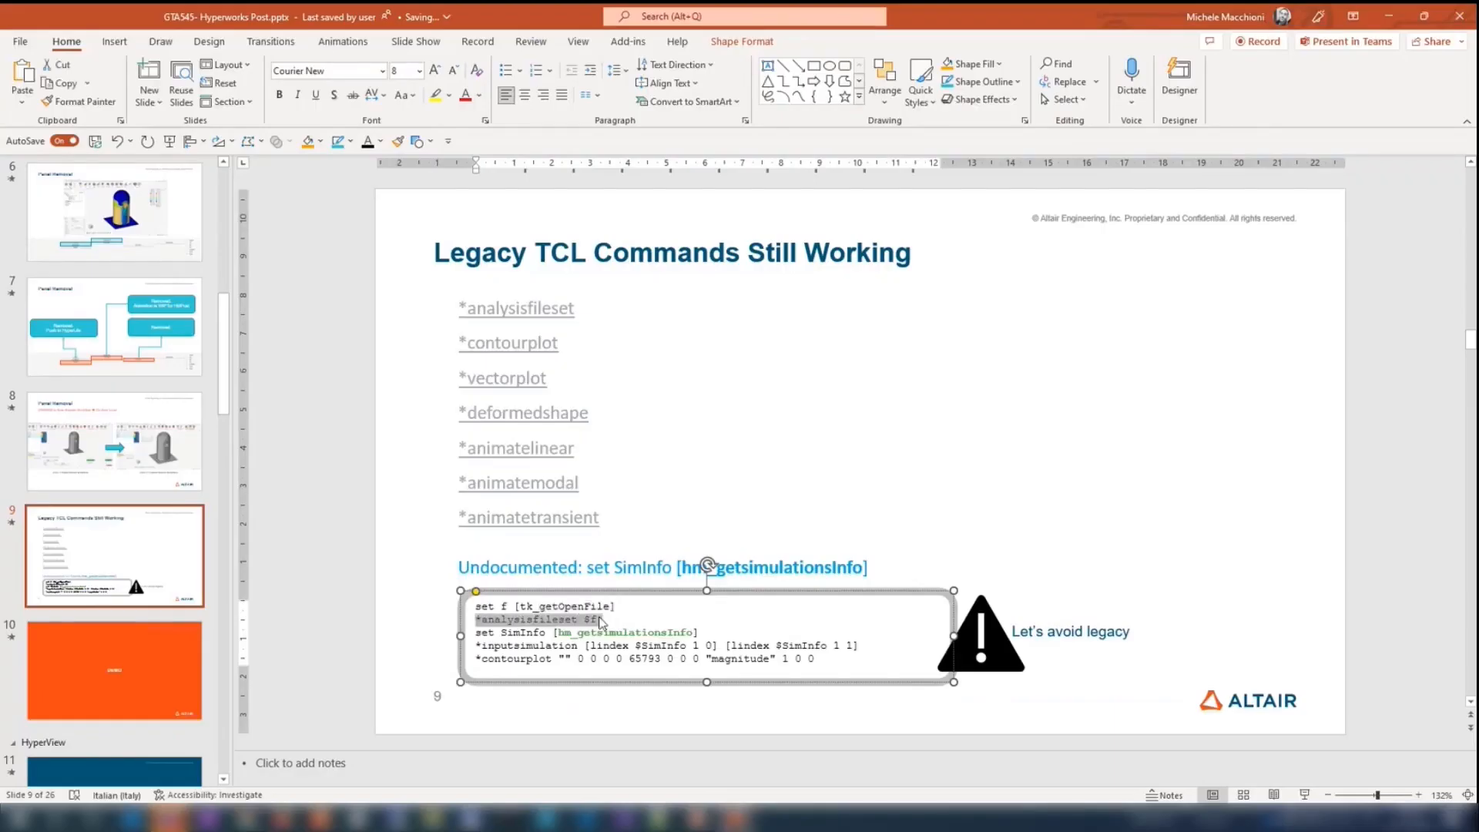
key(alt+Tab)
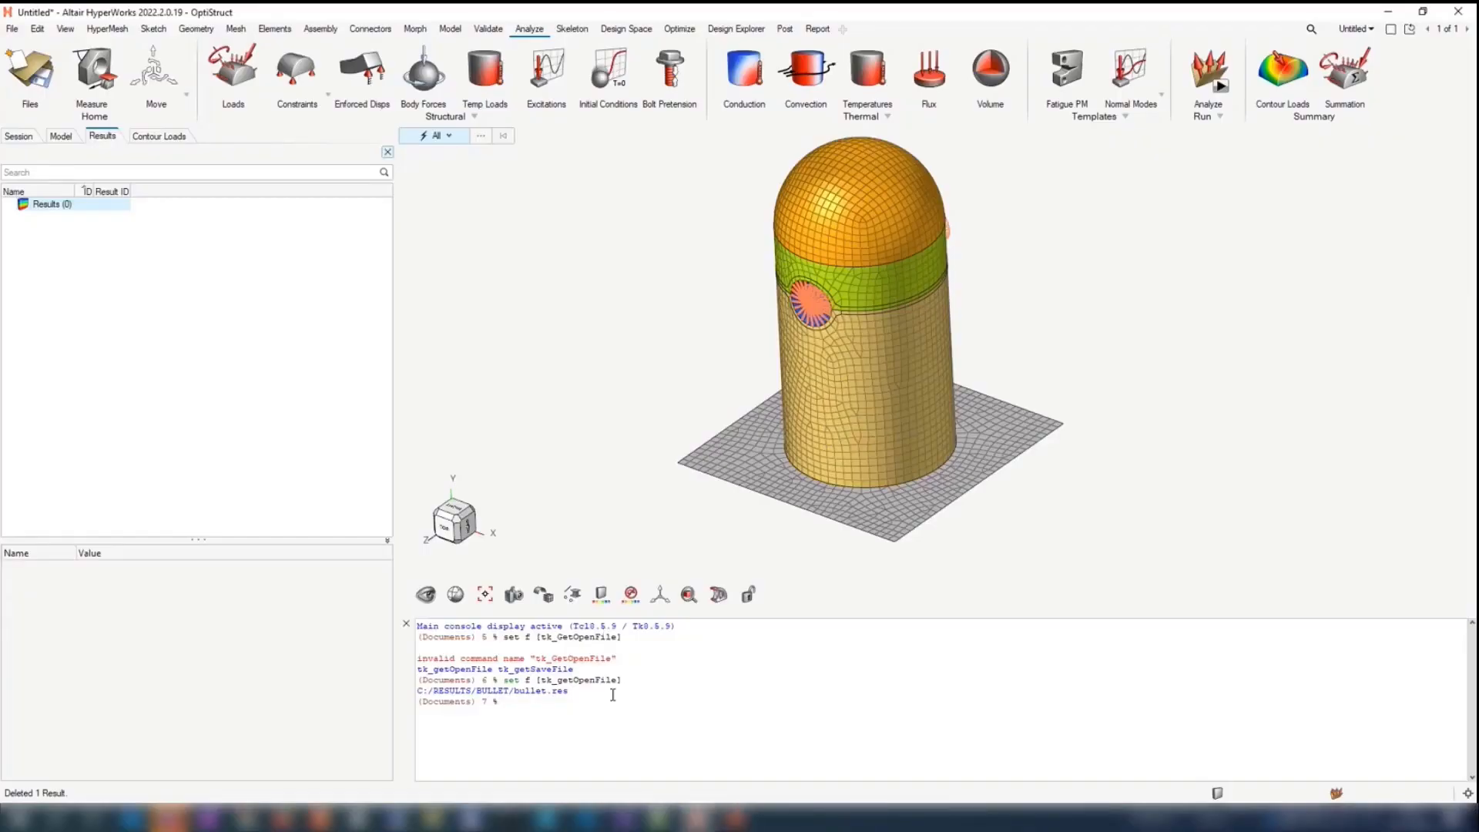
Step: Copy set SimInfo [hm_getsimulationsInfo] from the PowerPoint slide, run it in the HyperWorks console and review its output
key(alt+Tab)
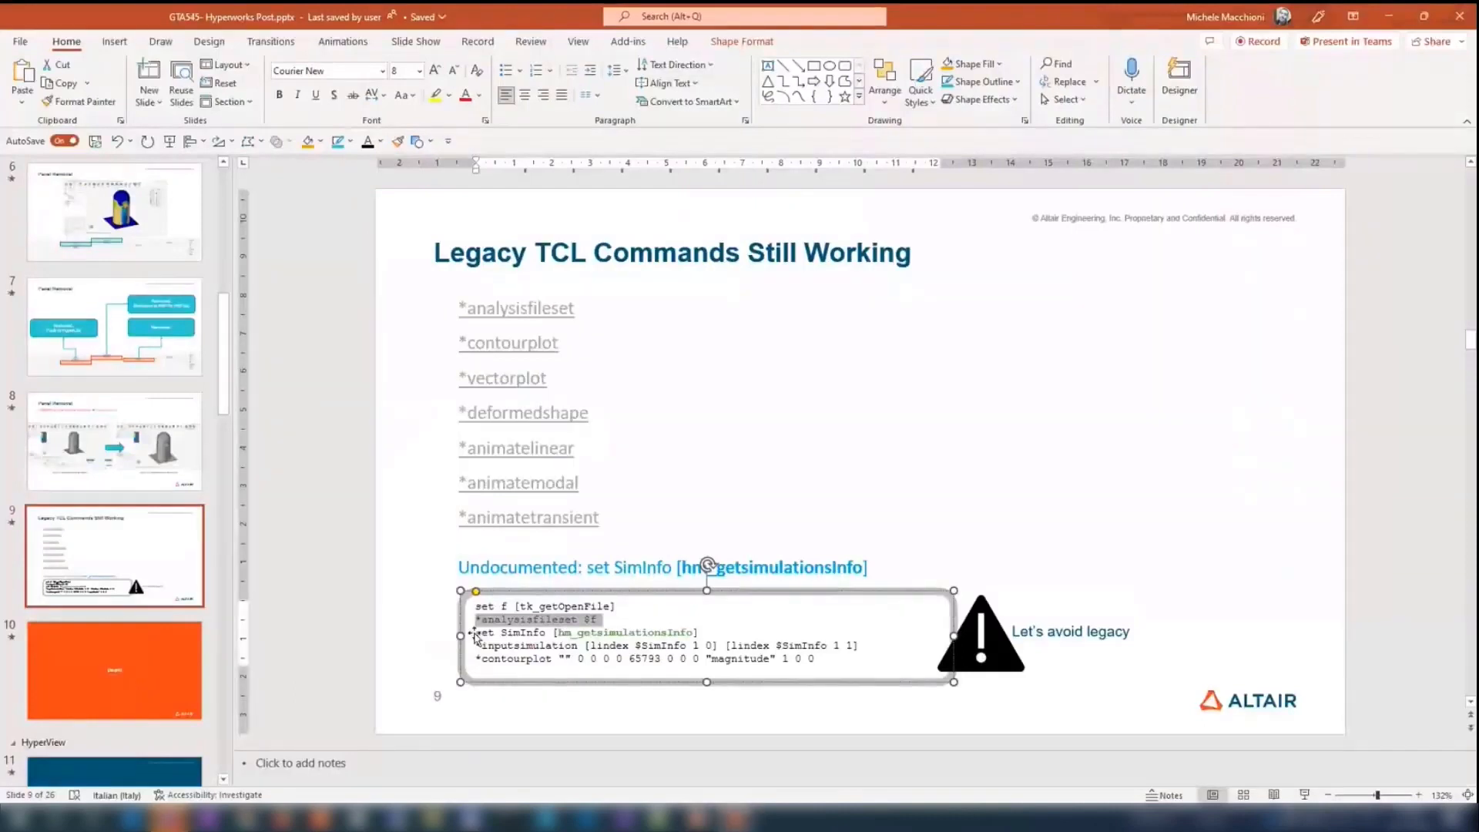
drag(473, 636, 717, 633)
key(ctrl+c)
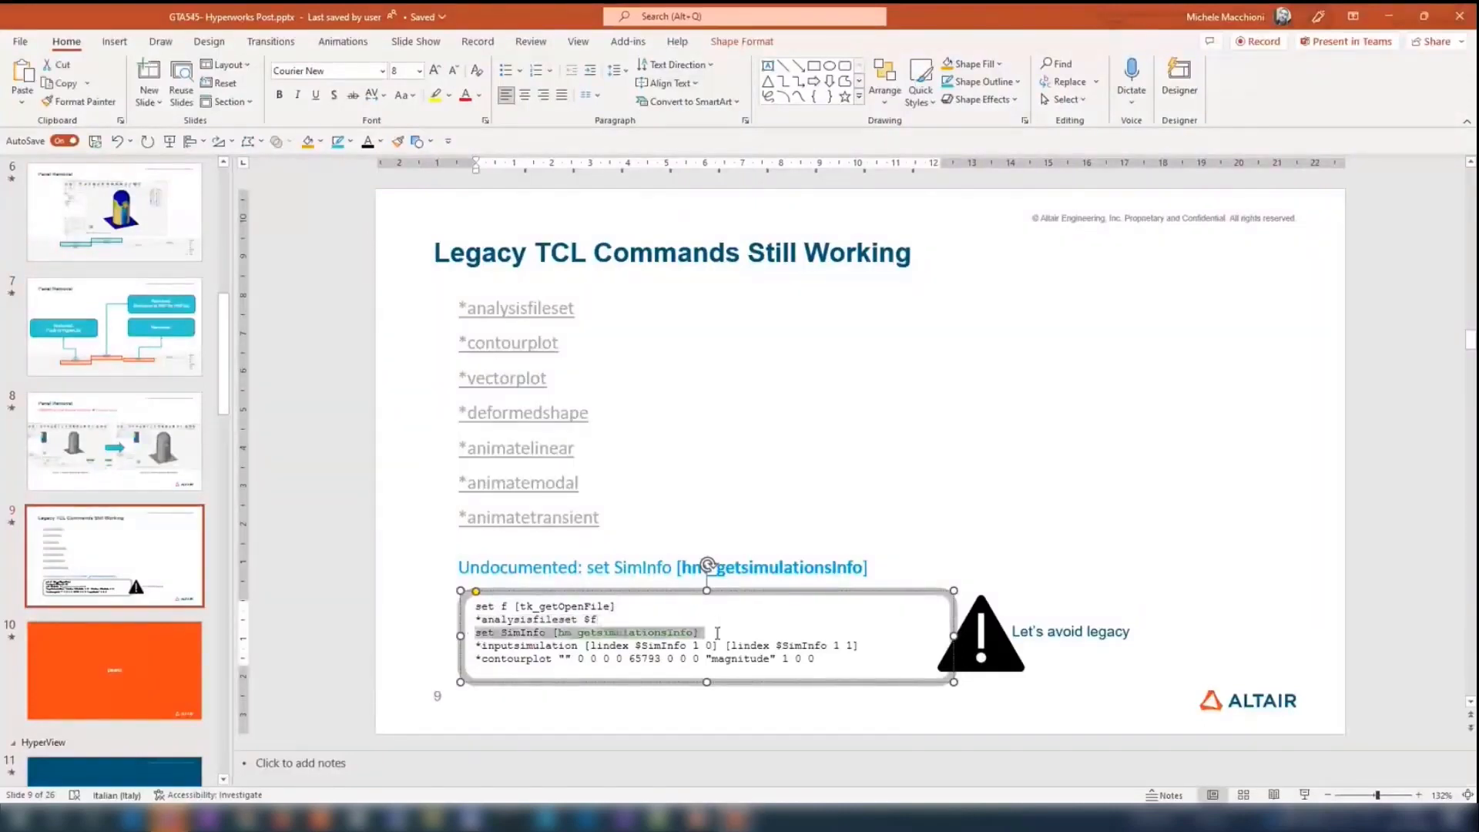
key(alt+Tab)
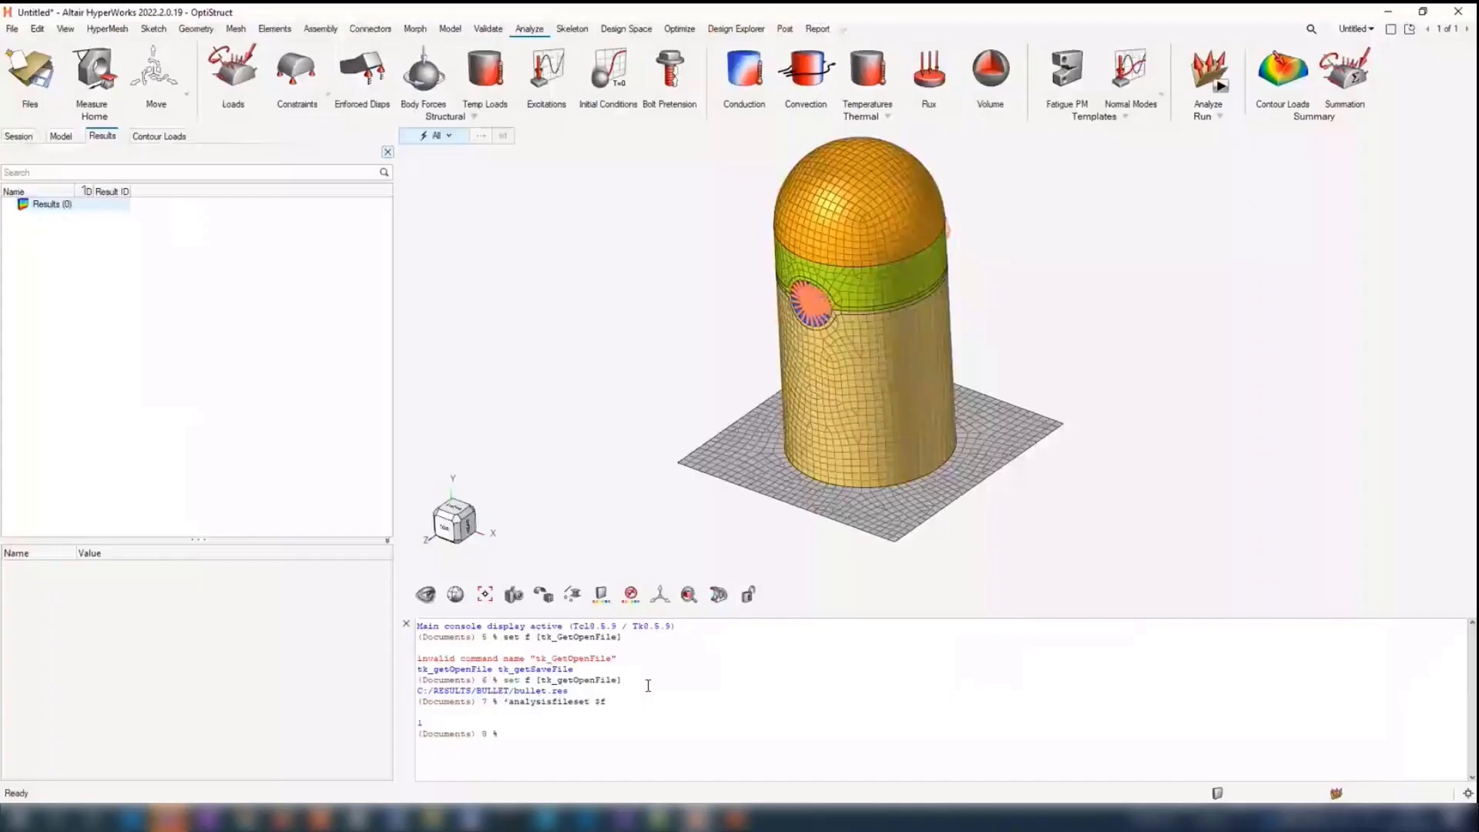
key(ctrl+v)
key(Return)
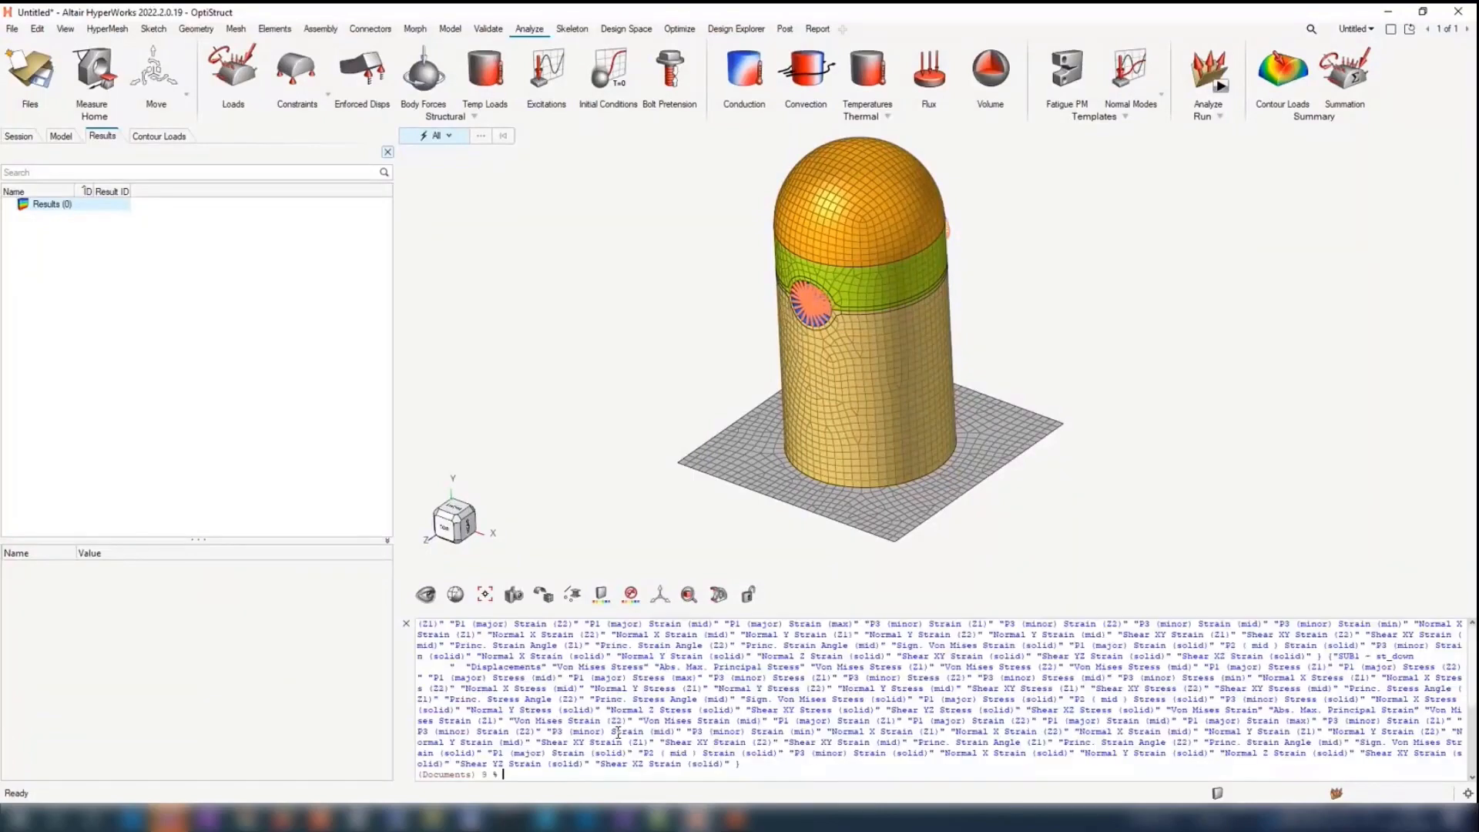
scroll(421, 682, up, 5)
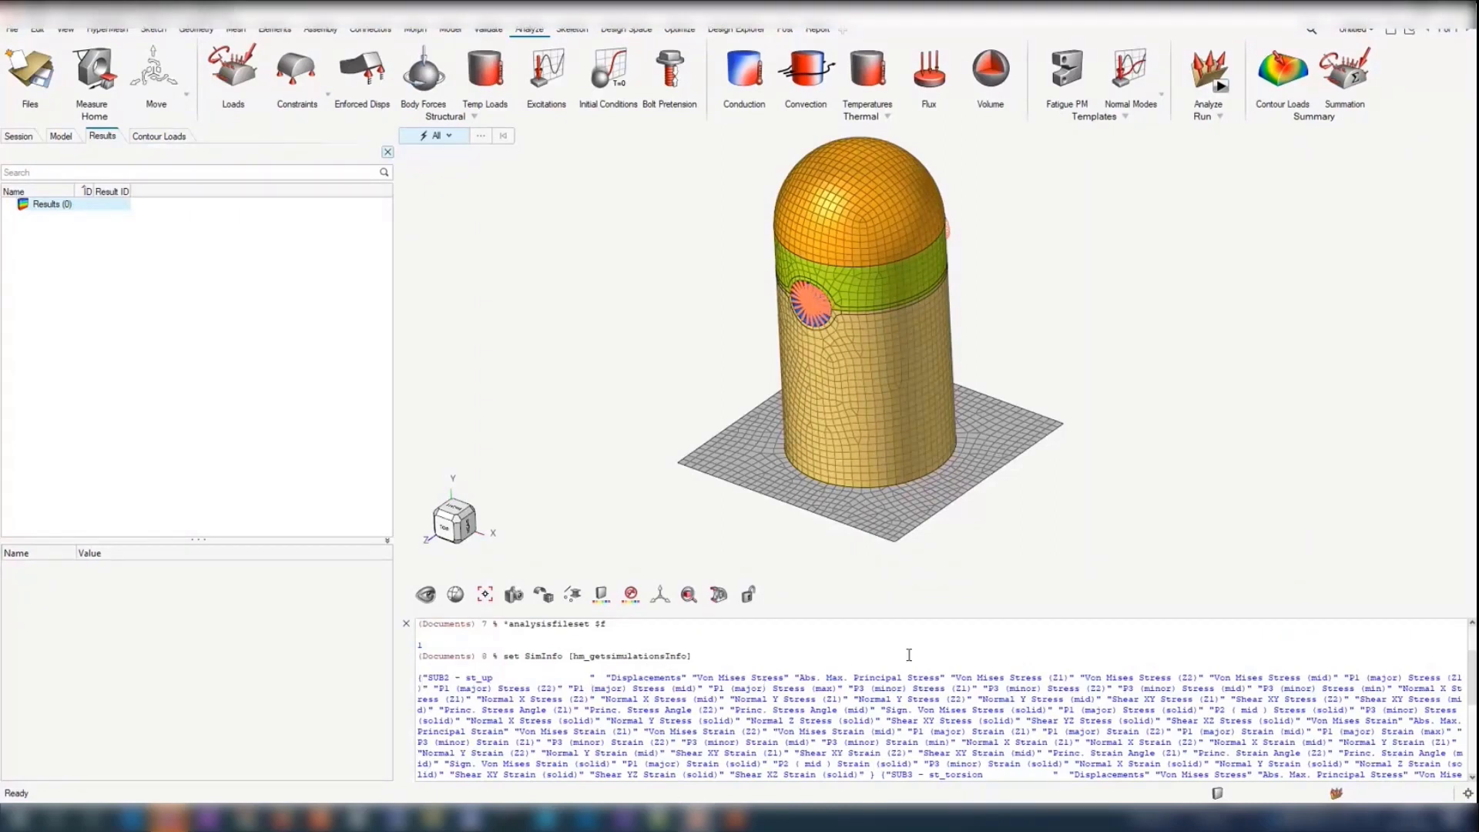
Step: Copy *inputsimulation [lindex $SimInfo 1 0] [lindex $SimInfo 1 1] from the PowerPoint slide and run it in the HyperWorks console
key(alt+Tab)
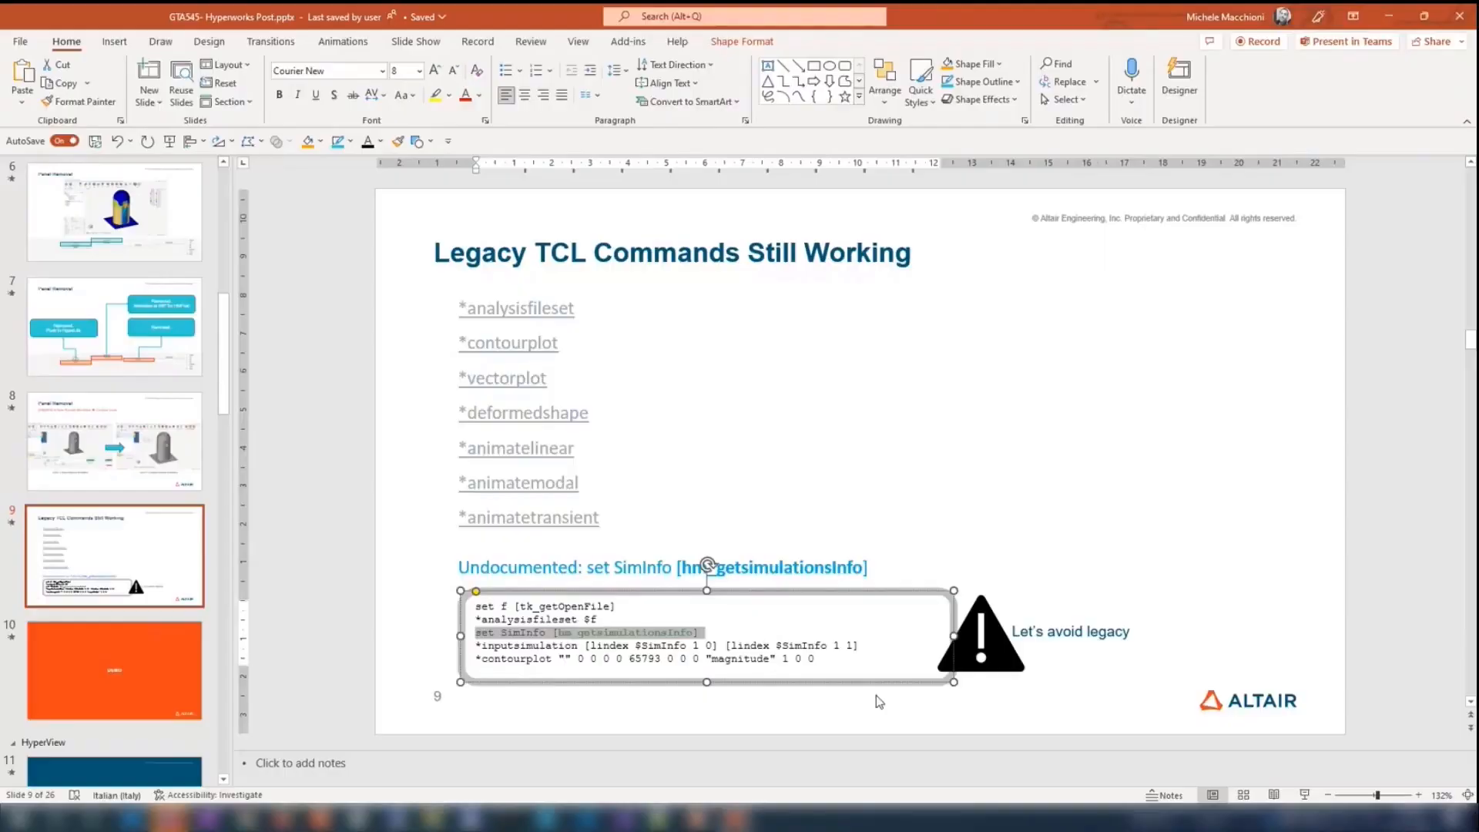
drag(475, 645, 861, 643)
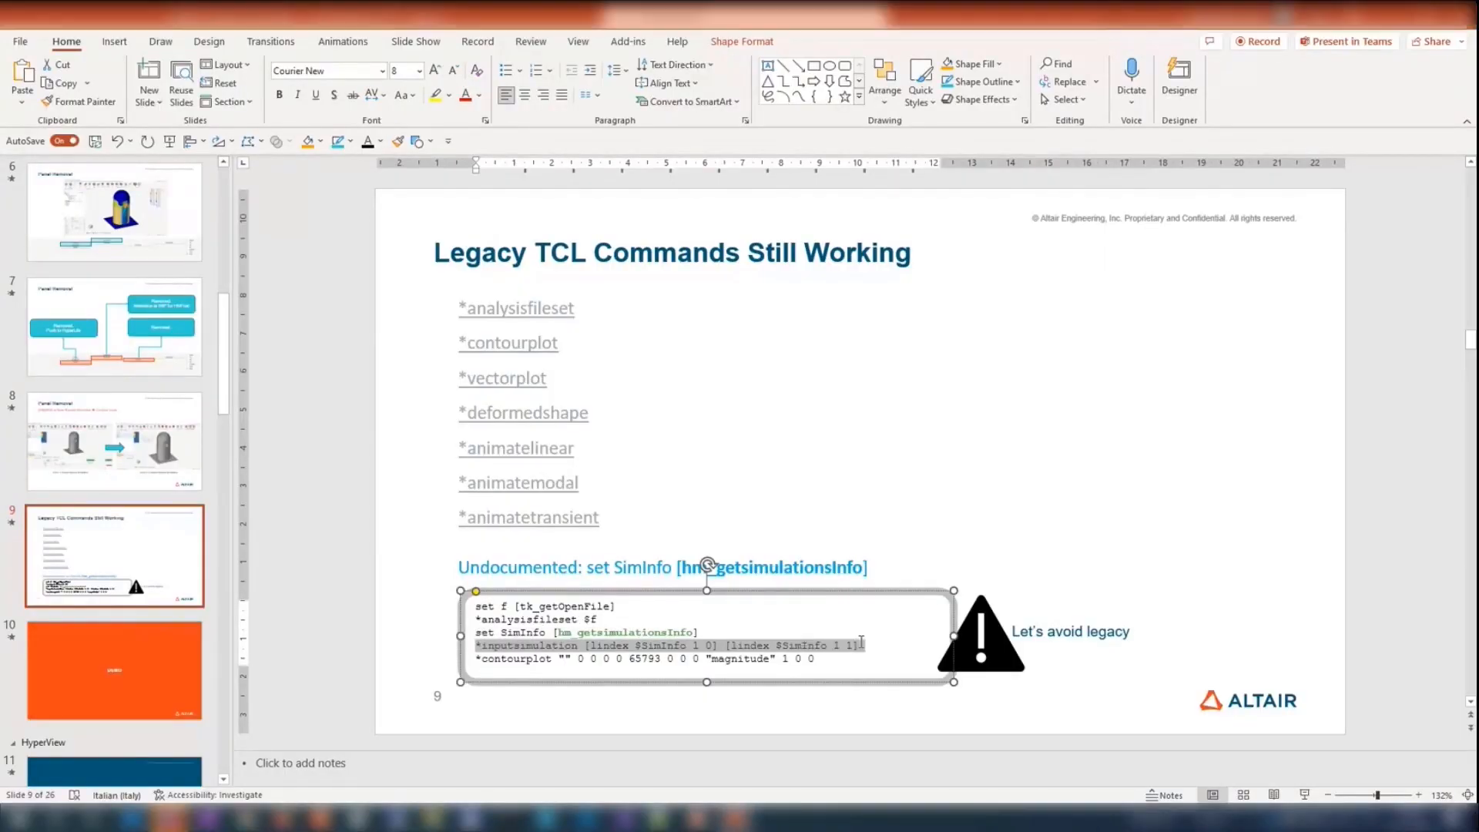
key(alt+Tab)
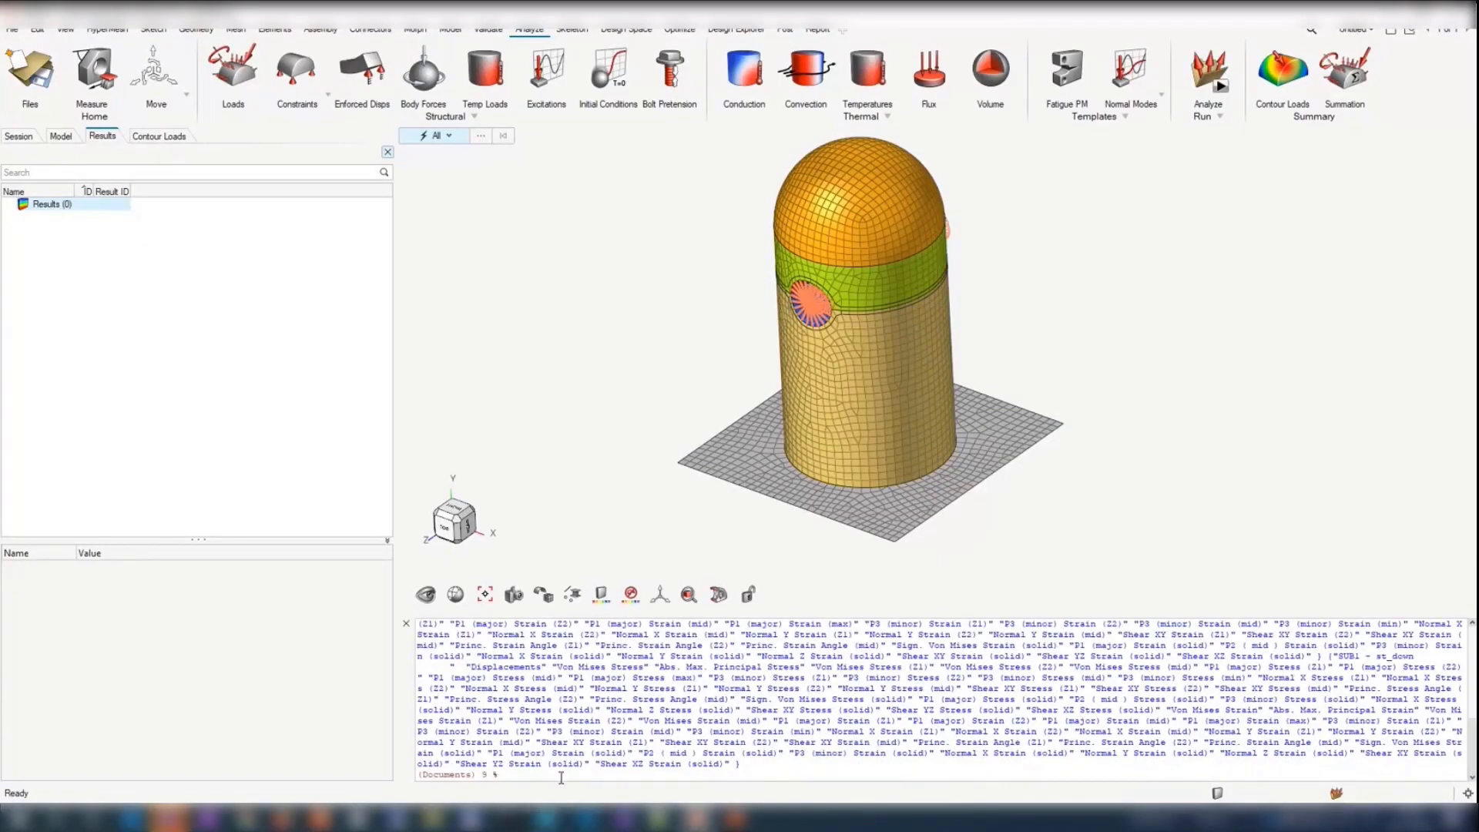
click(613, 768)
text('inputsimulation [lindex $SimInfo 1 0] [lindex $SimInfo 1 1])
key(Return)
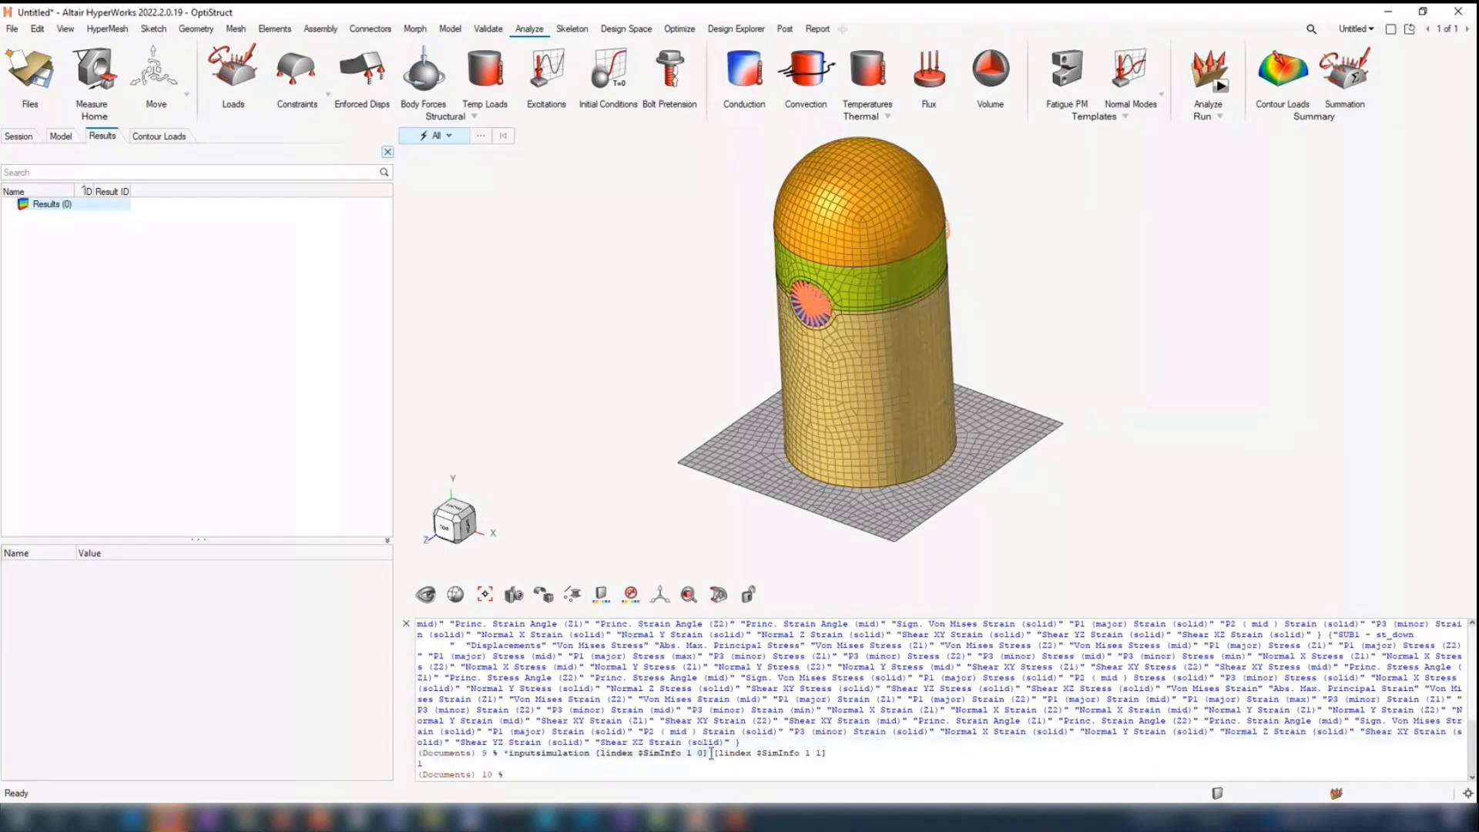
drag(711, 753, 708, 755)
key(alt+Tab)
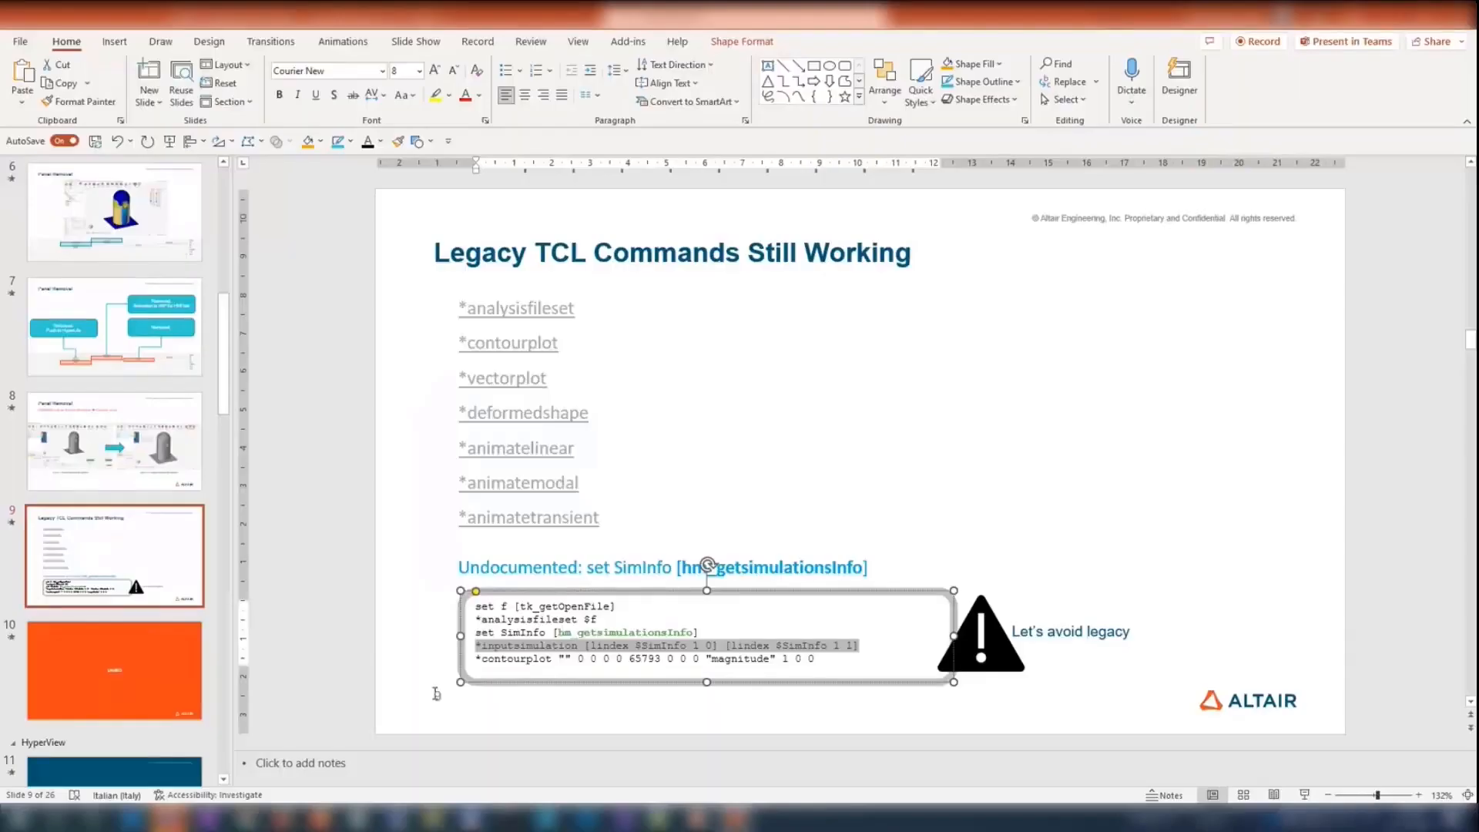
drag(477, 659, 826, 664)
key(ctrl+c)
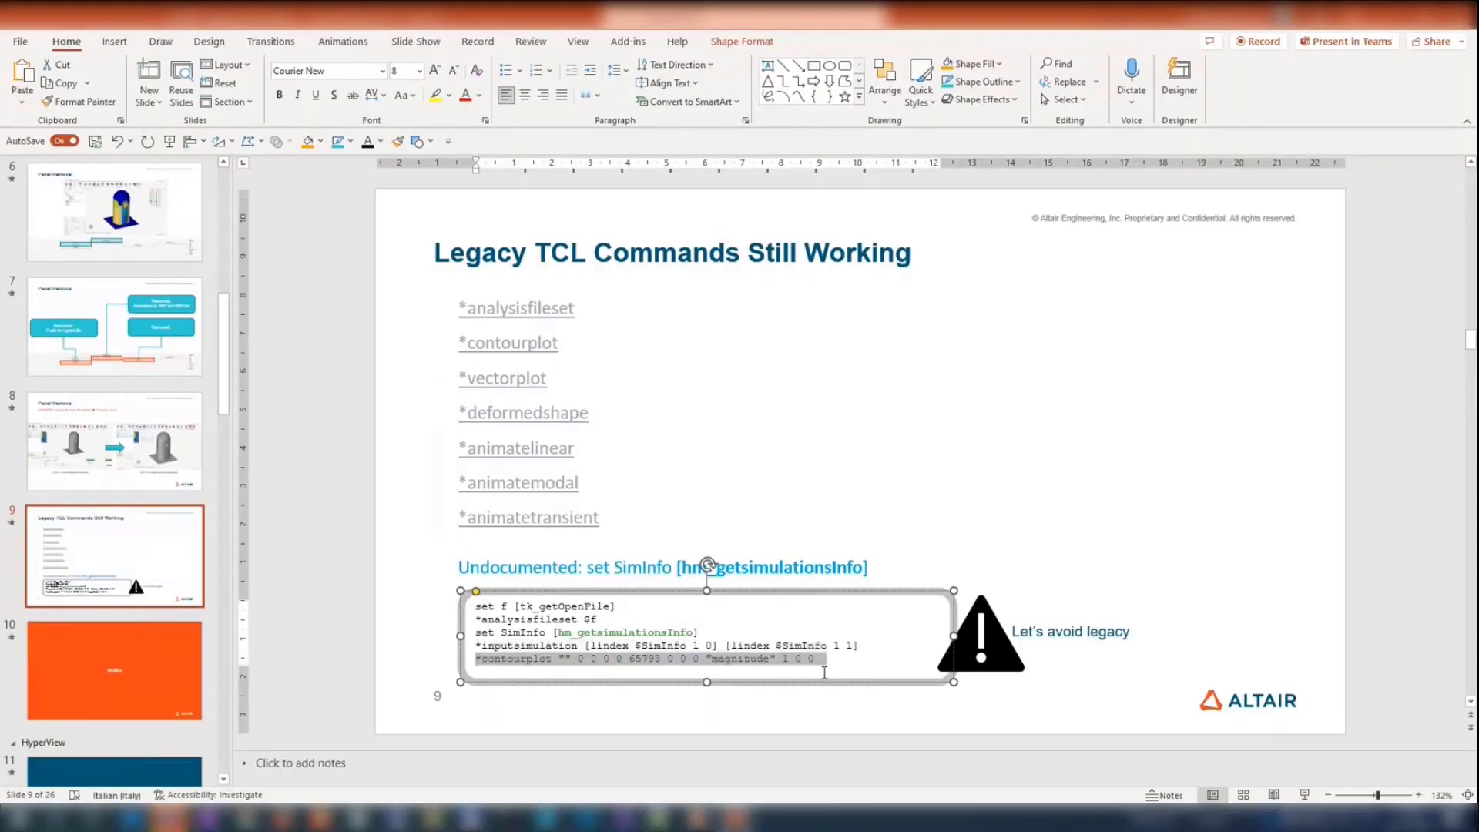
key(alt+Tab)
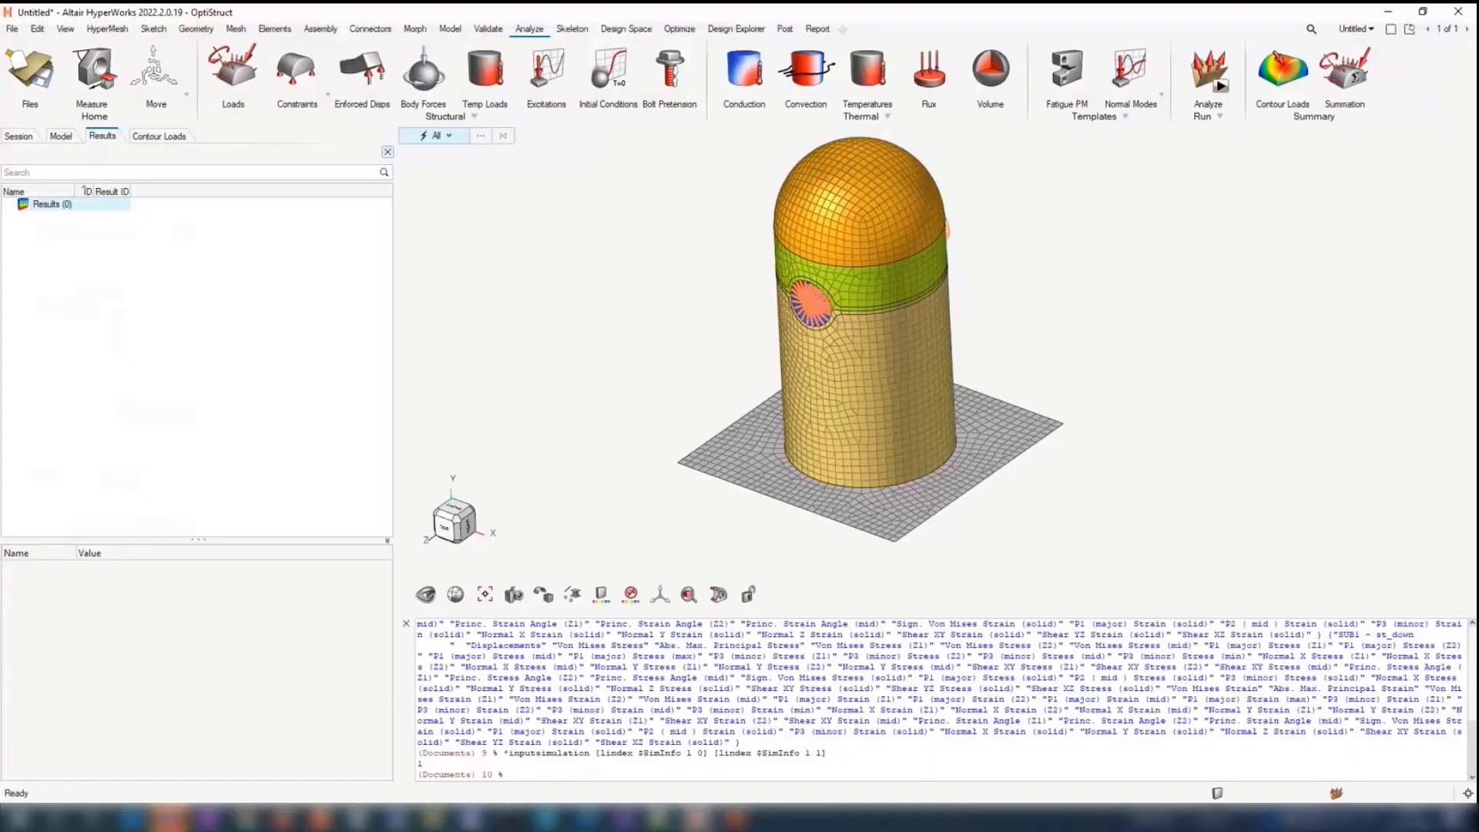
key(ctrl+v)
key(Return)
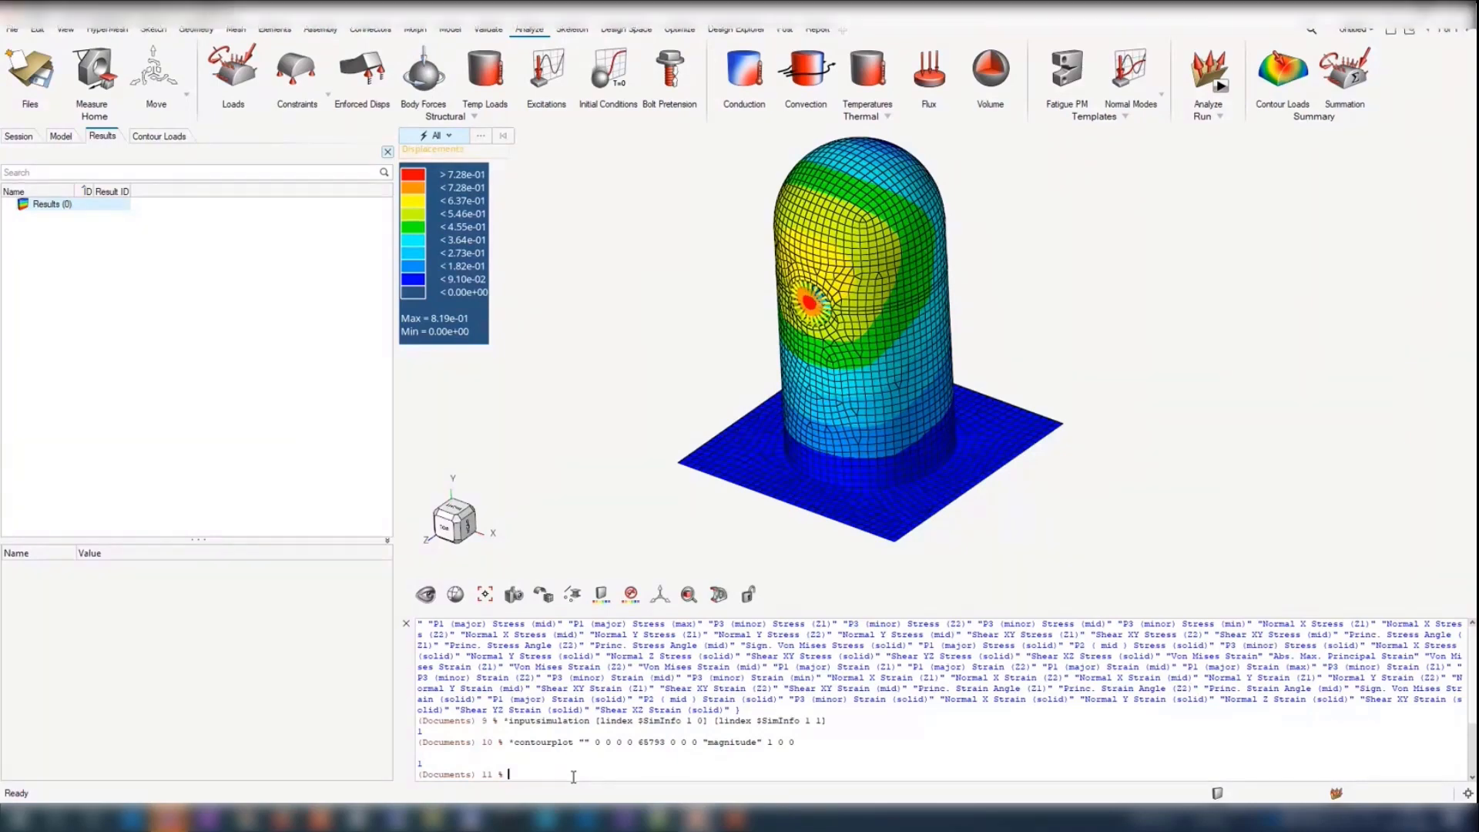
key(alt+Tab)
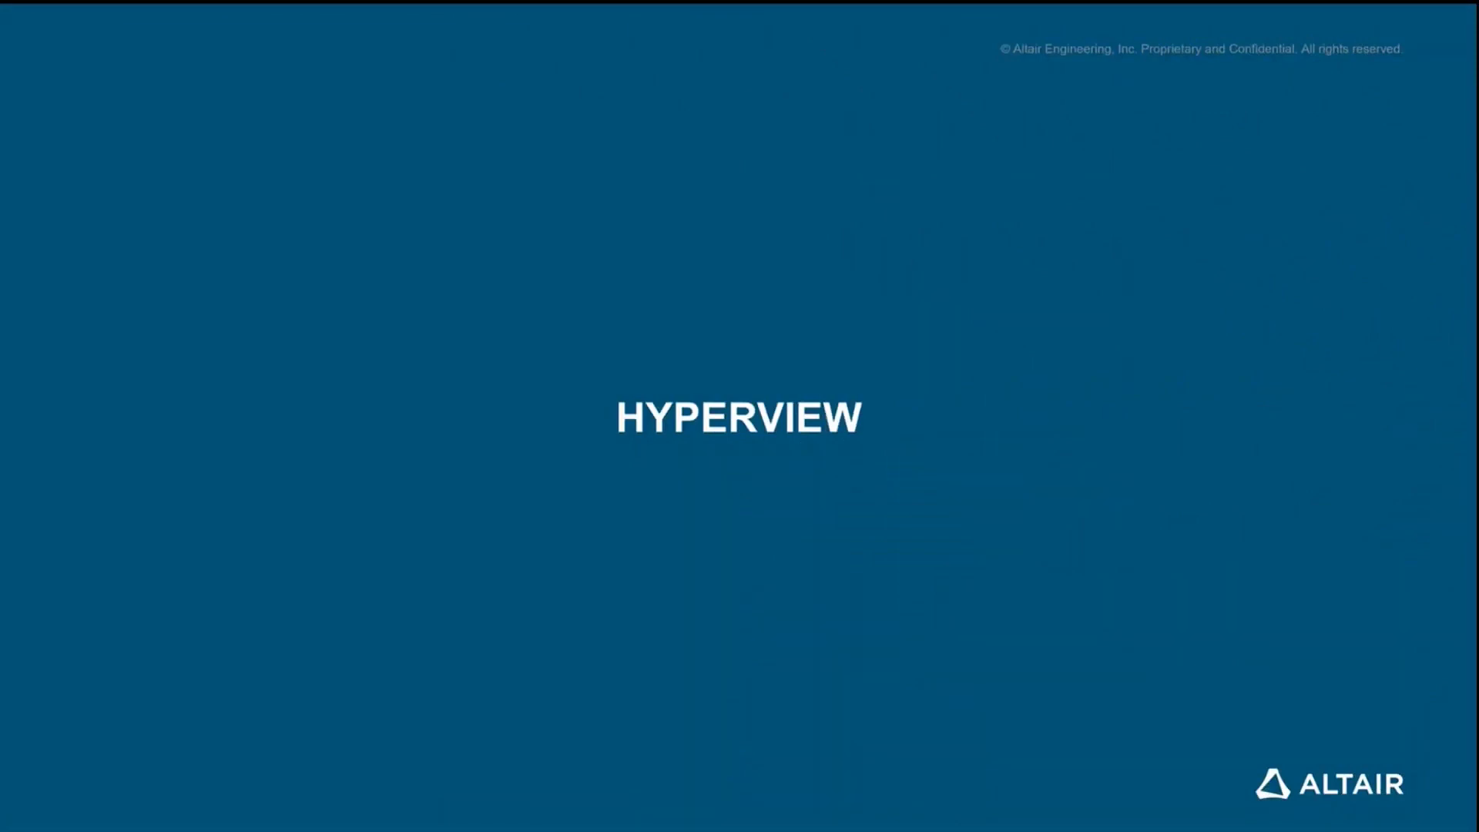
click(827, 433)
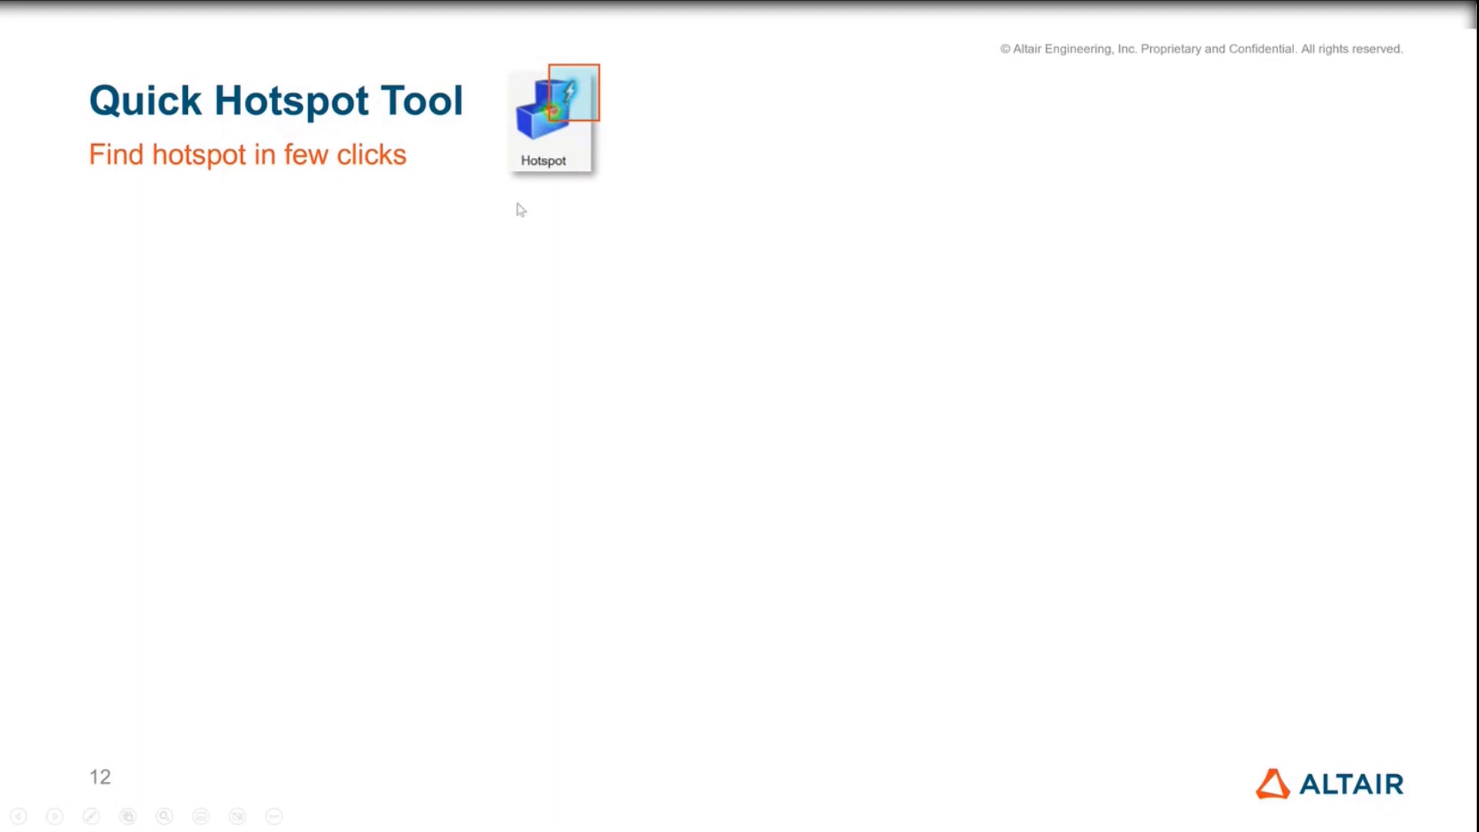
click(505, 248)
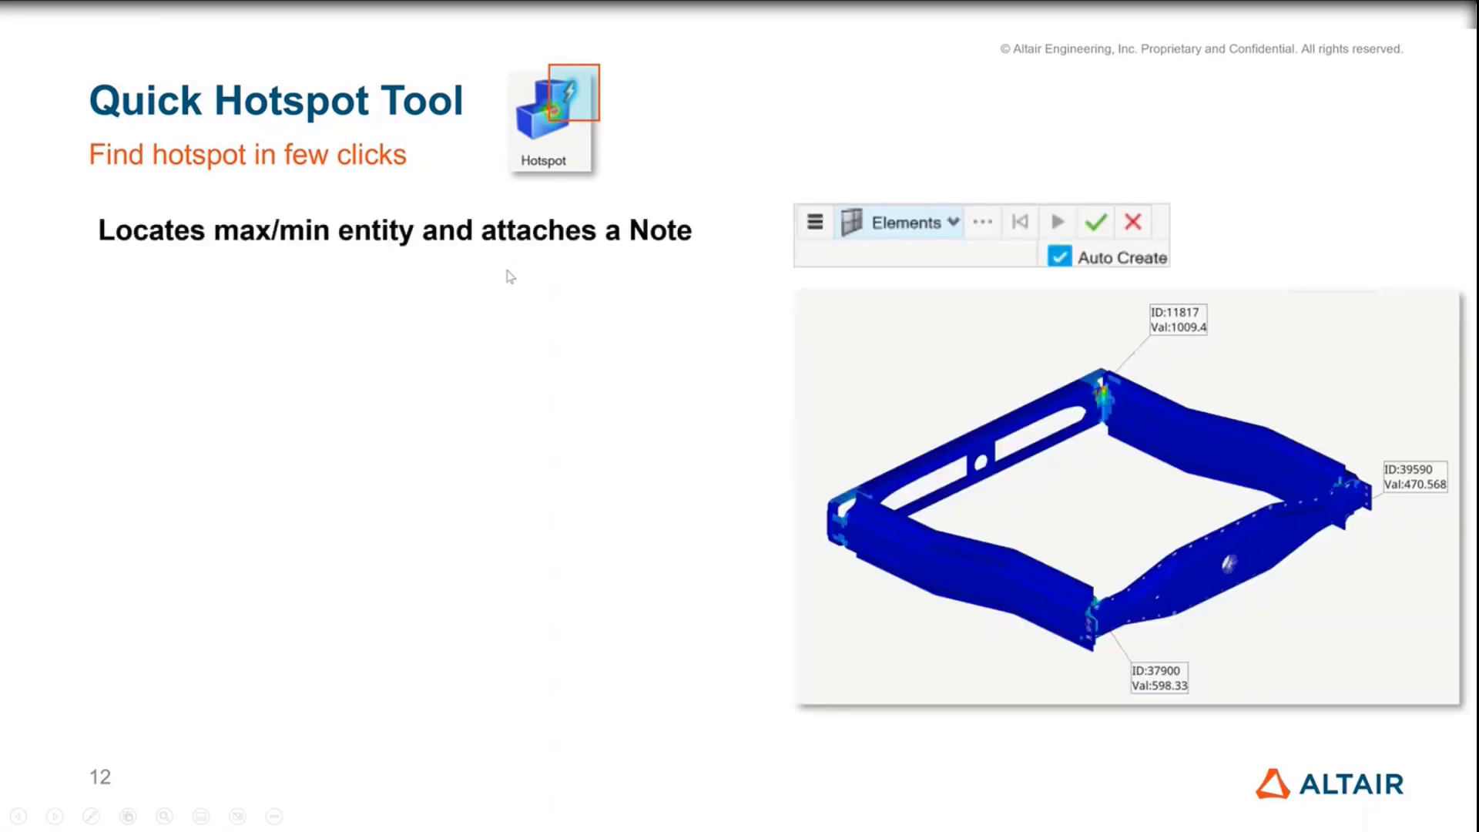